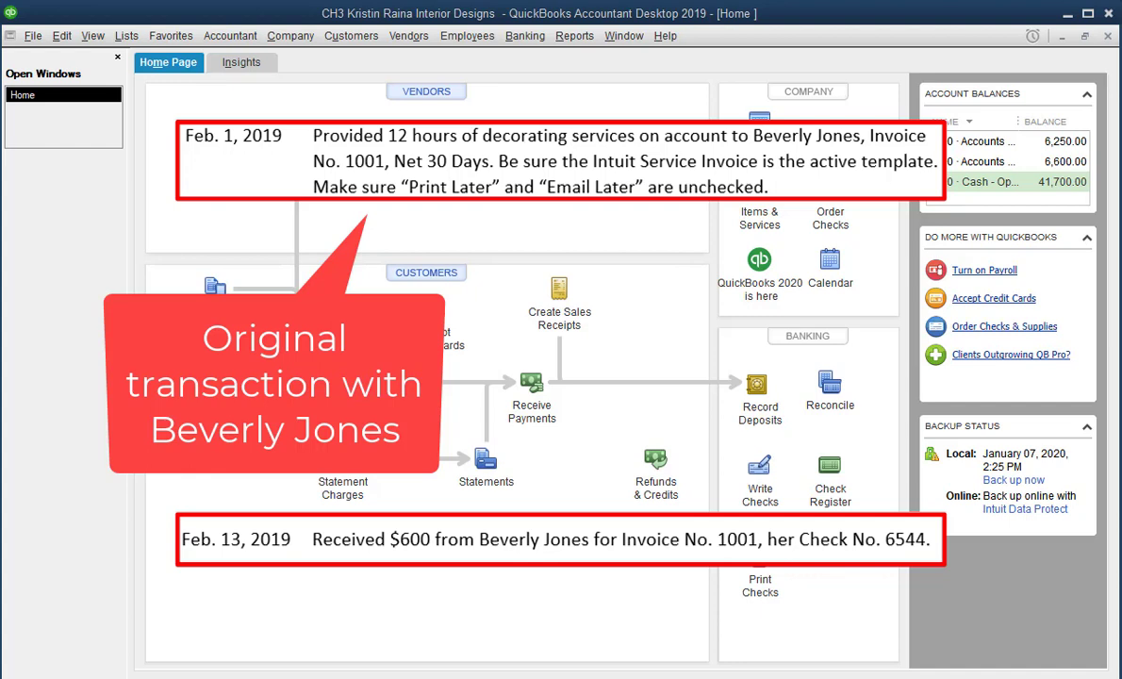
Step: In the Customer Center, select the customer owing 600.00 and review the Show and Filter By settings
click(443, 281)
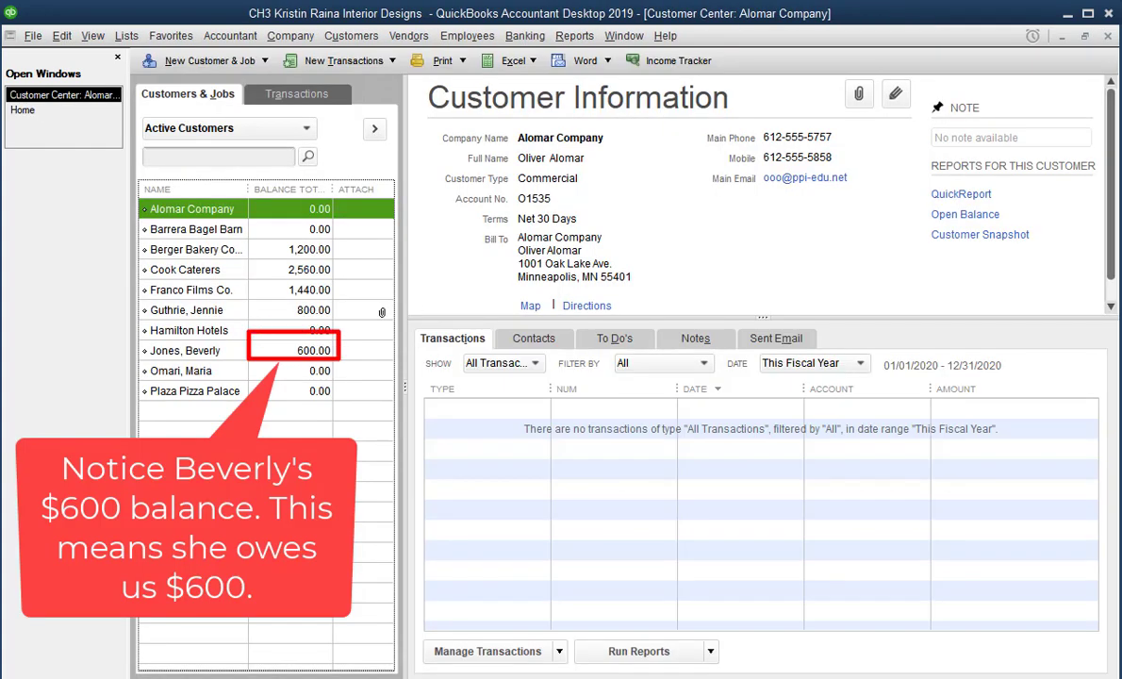
click(202, 354)
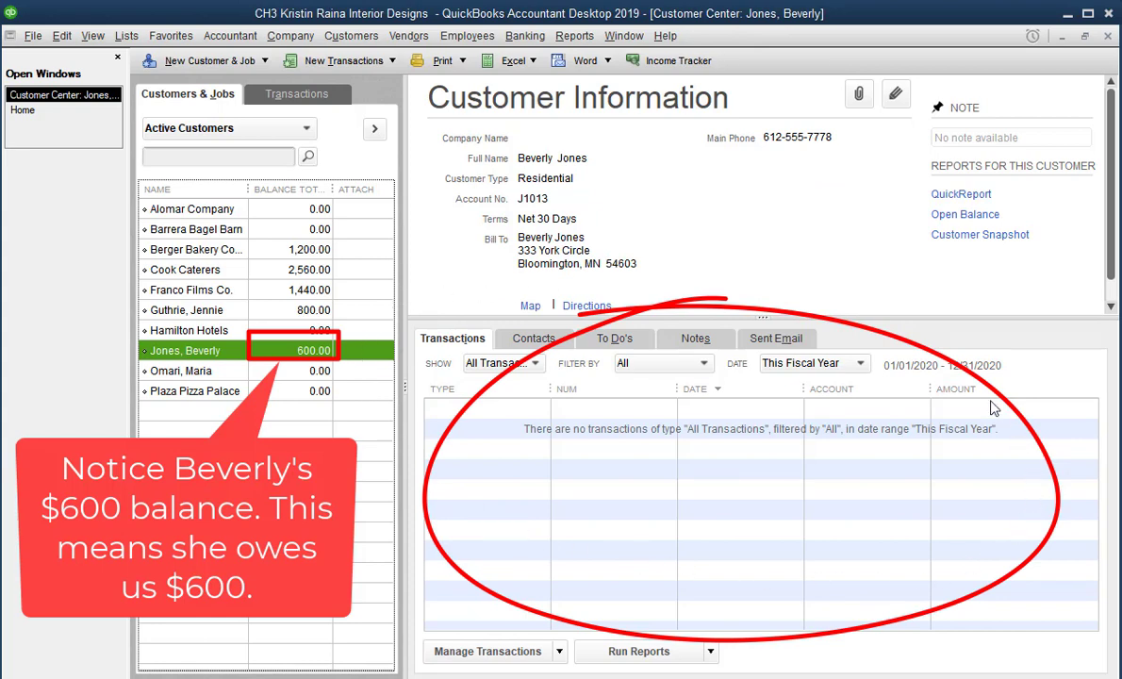
click(497, 363)
click(498, 370)
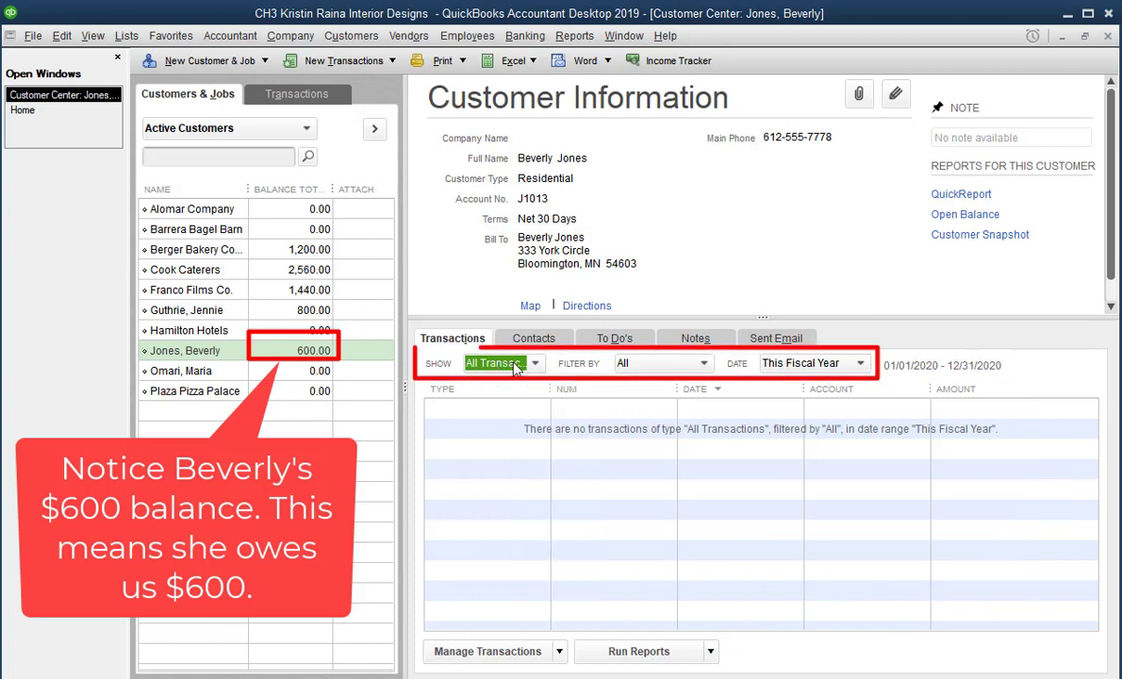
click(653, 370)
Step: Set the transactions Date filter to All so invoice 1001 appears
click(656, 372)
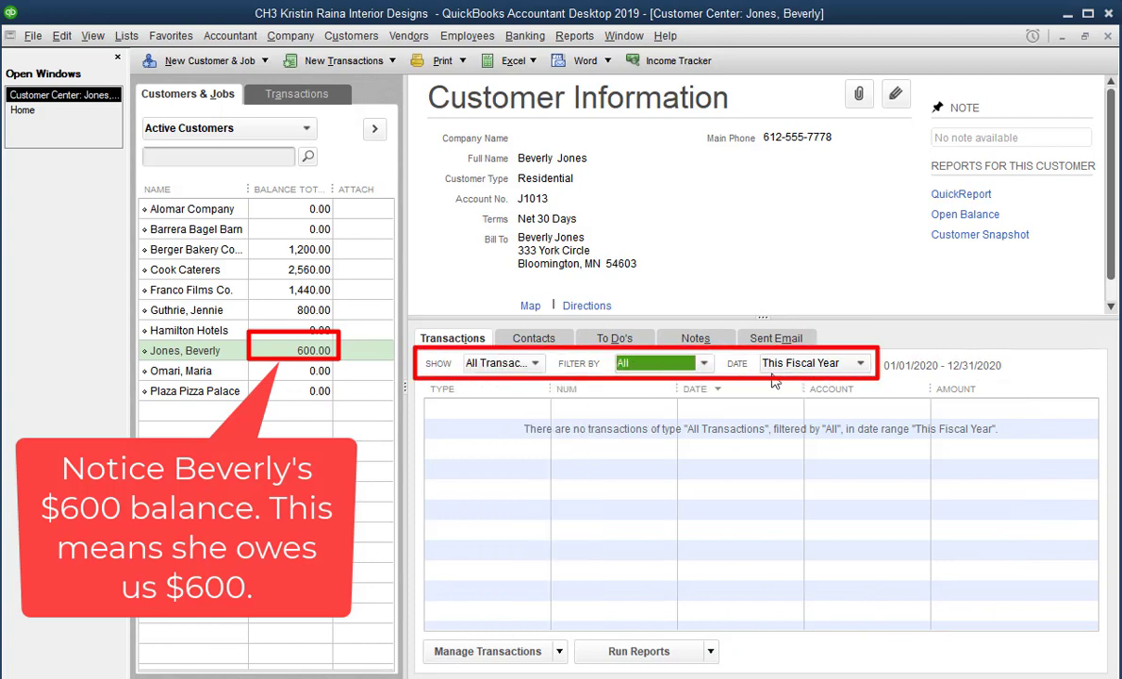
click(809, 366)
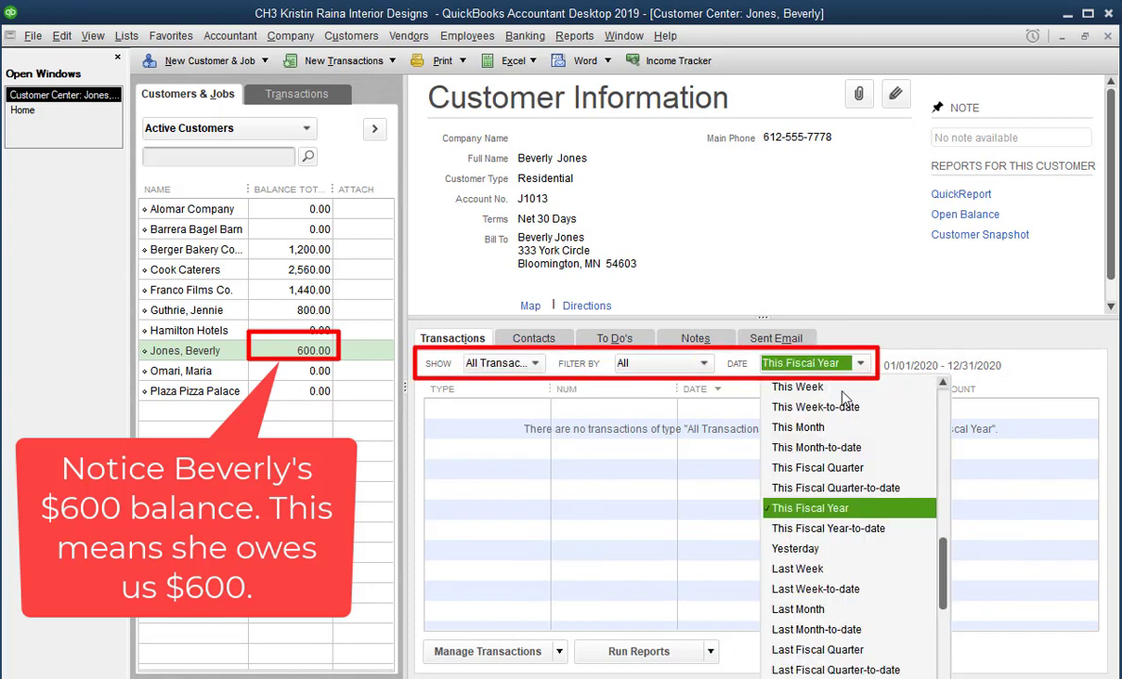
scroll(854, 429, up, 2)
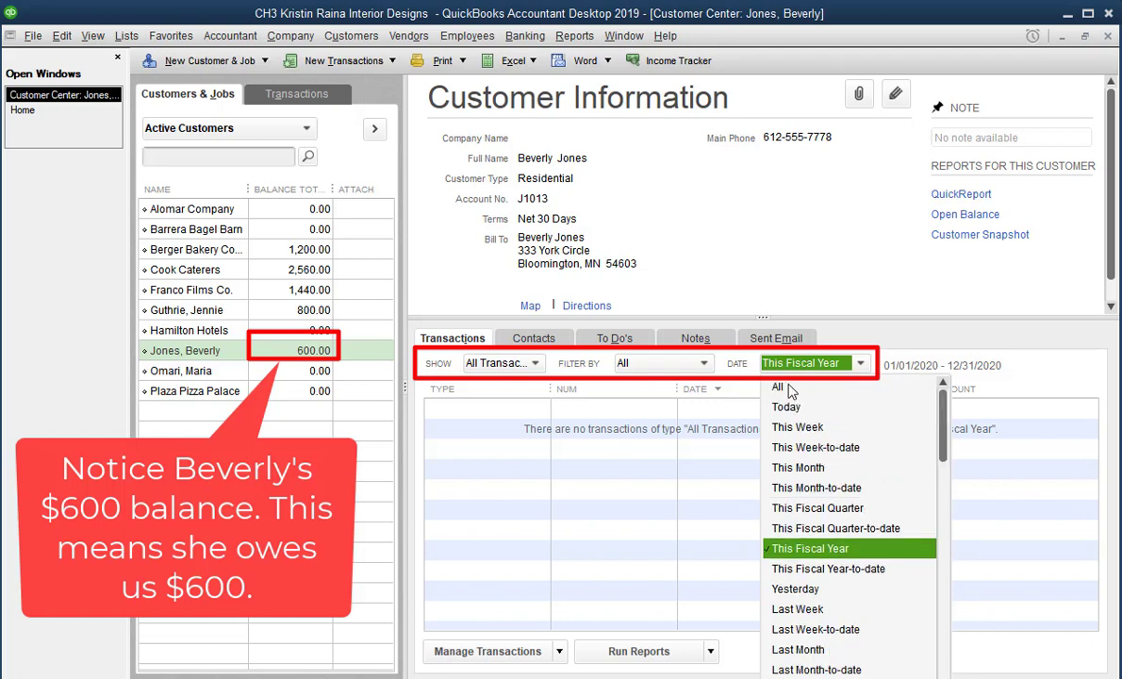
click(788, 388)
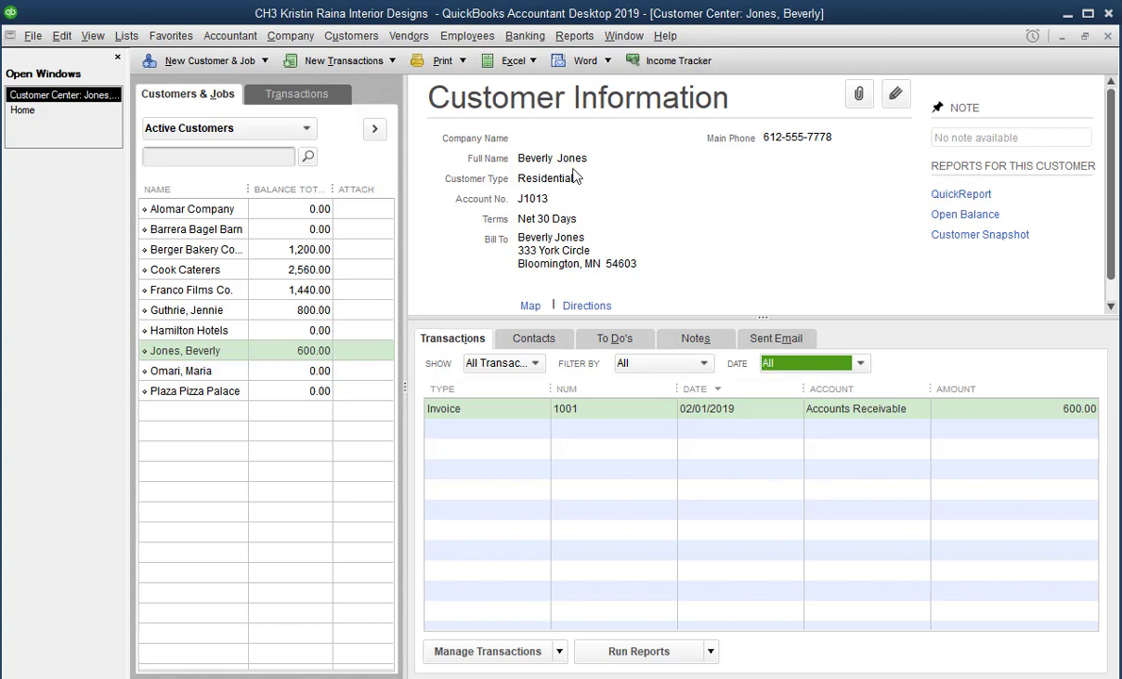
Step: Open the Journal report from Reports > Accountant & Taxes
click(569, 38)
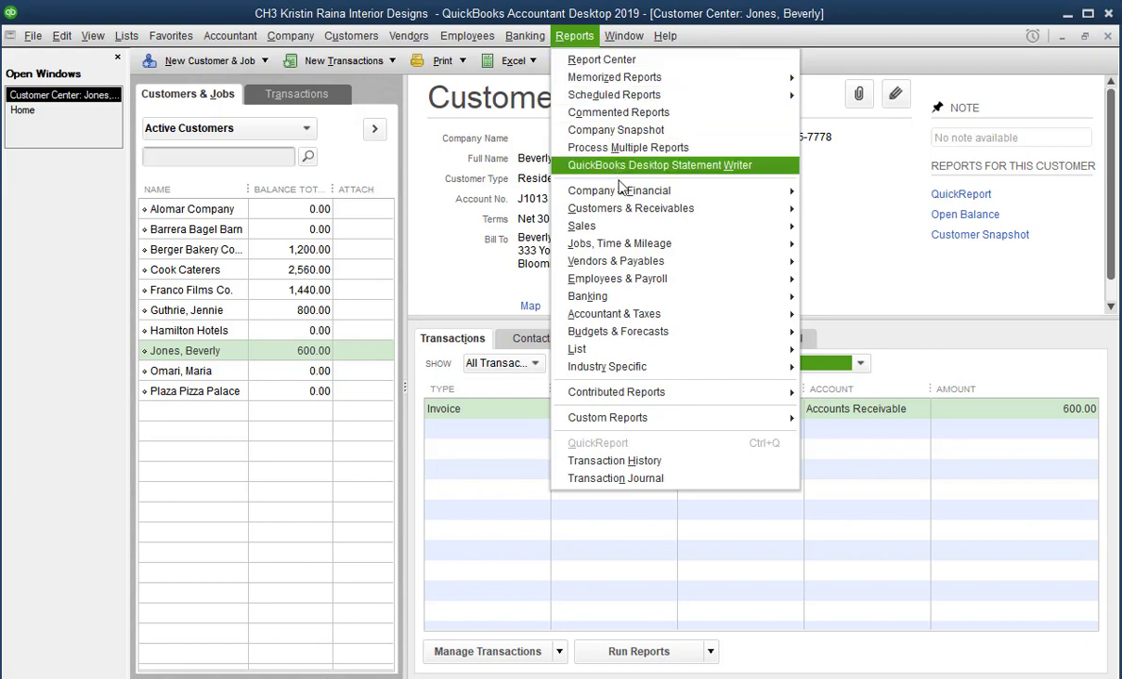
mouse_move(663, 320)
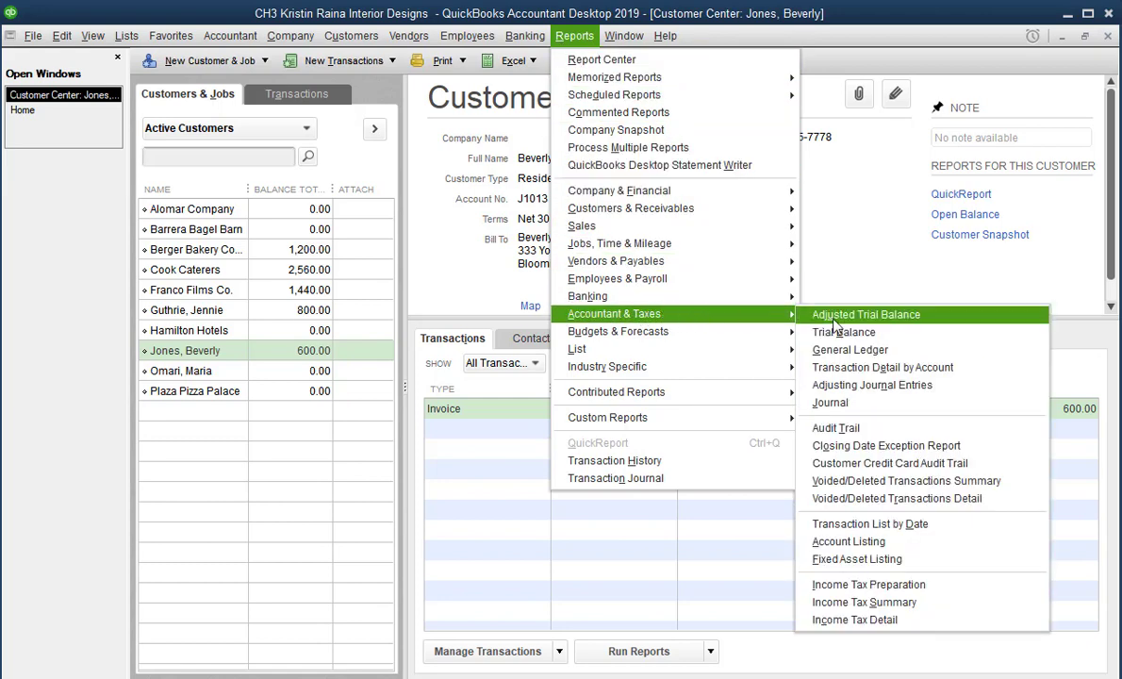
click(854, 405)
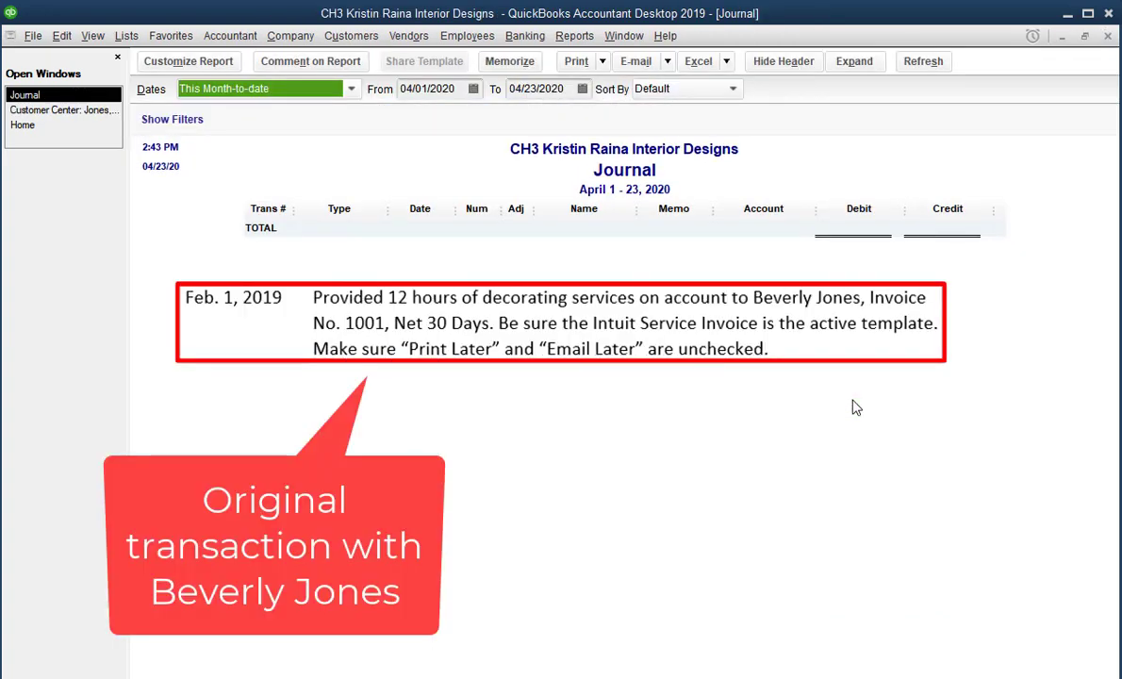
Step: Limit the Journal to 02/01/2019 and widen the Account column to show full names
key(Tab)
text(02/01/201)
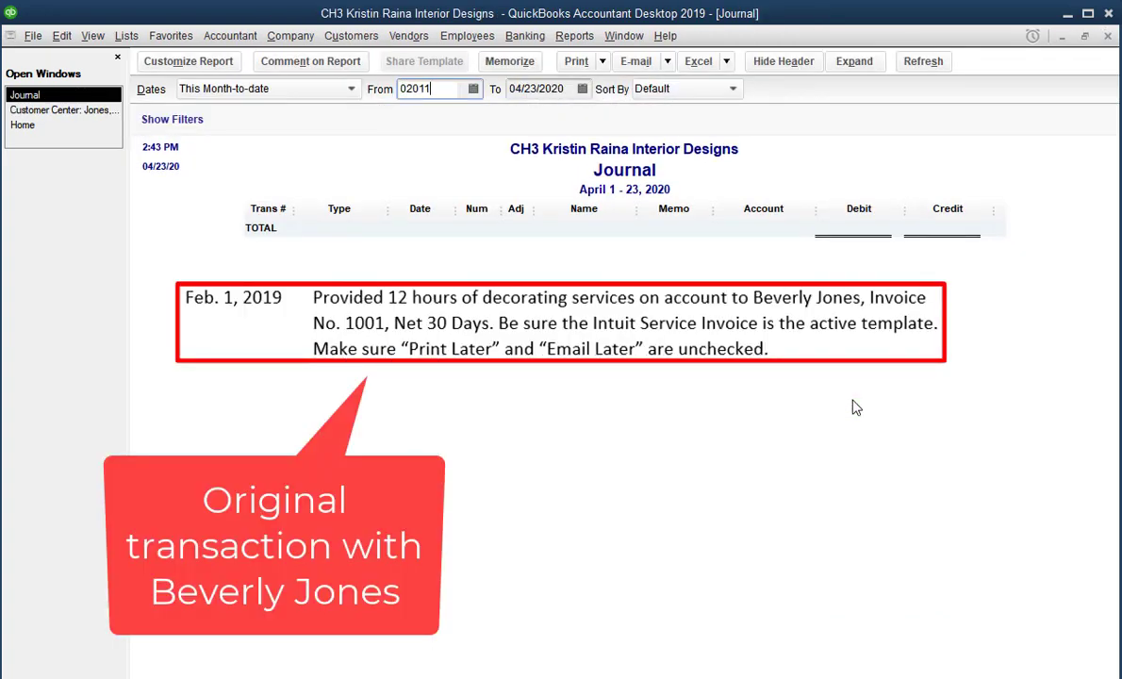
text(9)
key(Tab)
text(0201)
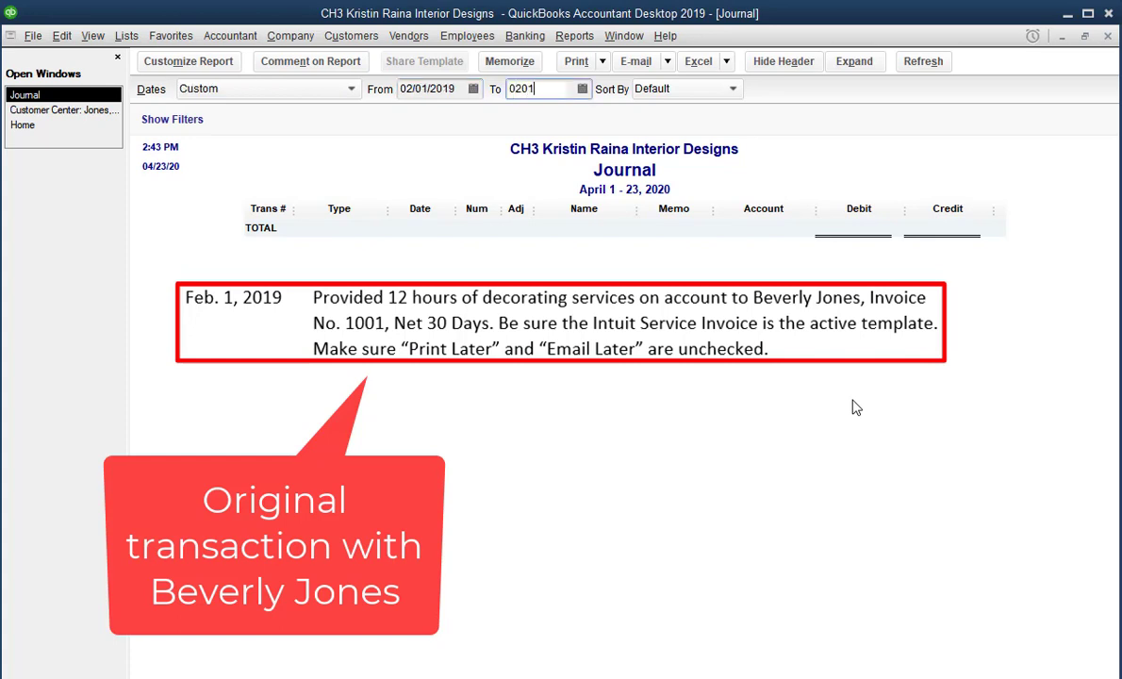
text(19)
key(Tab)
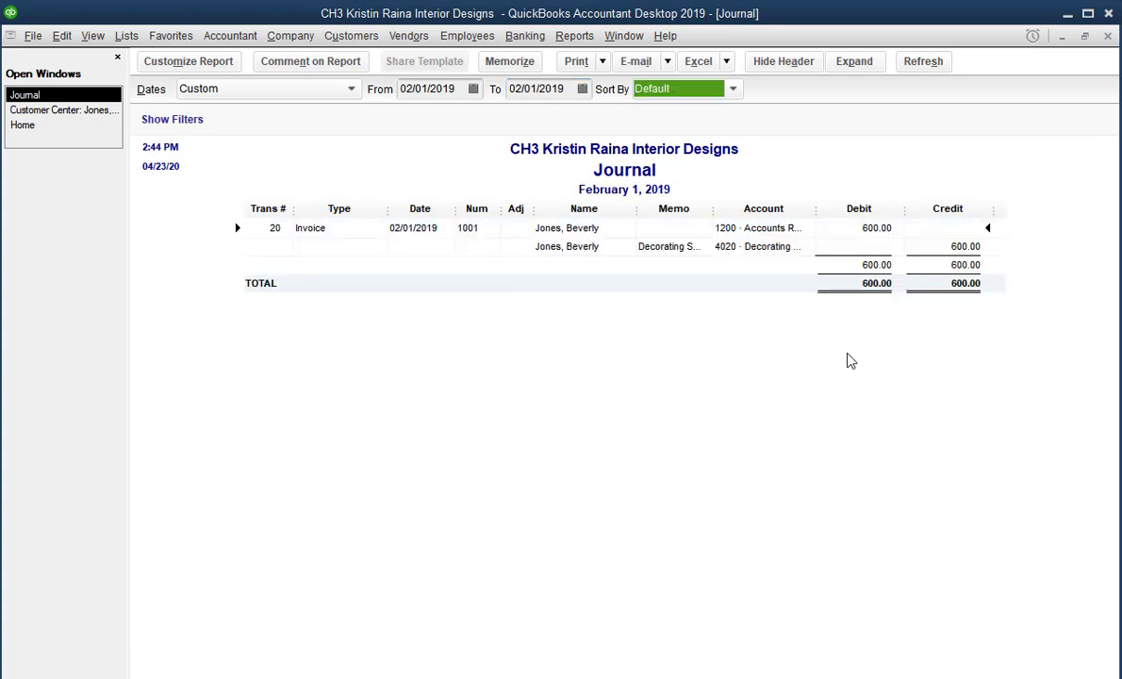
mouse_move(816, 212)
mouse_down()
mouse_move(848, 190)
mouse_move(878, 192)
mouse_up()
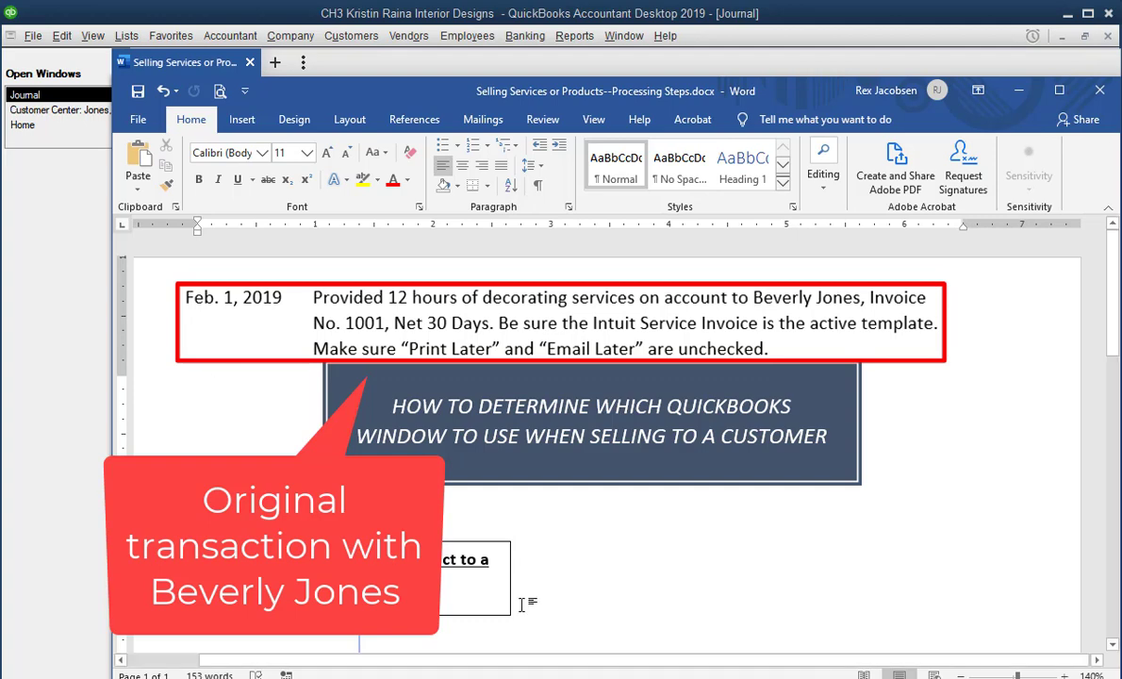
scroll(572, 559, down, 3)
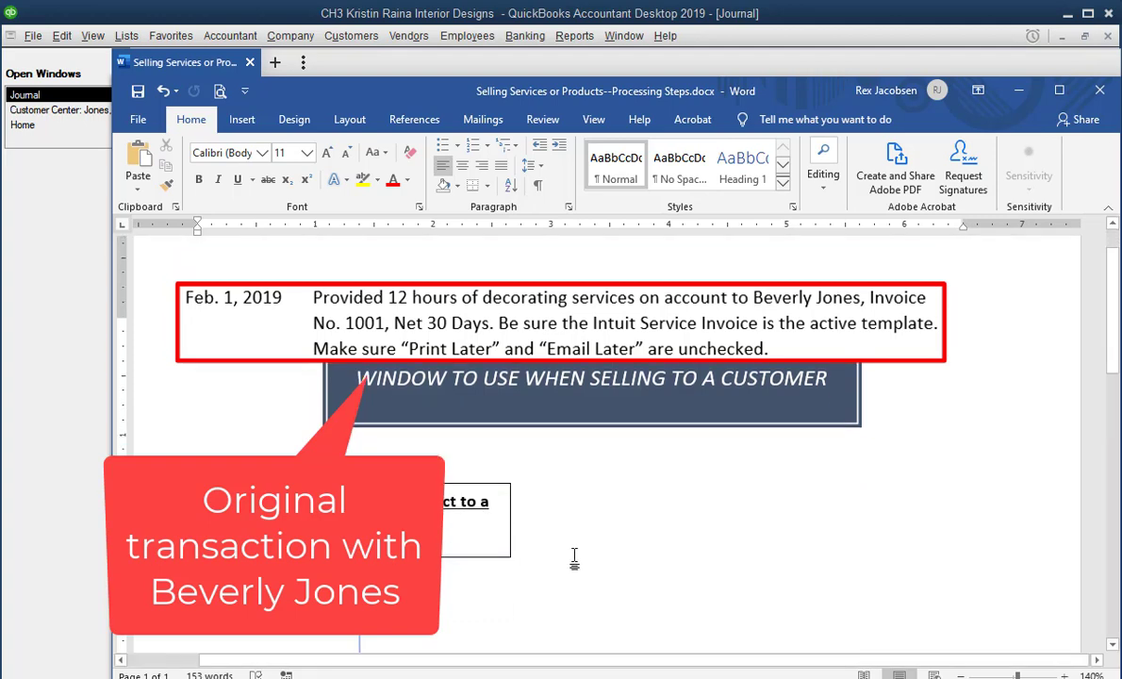
scroll(570, 562, down, 5)
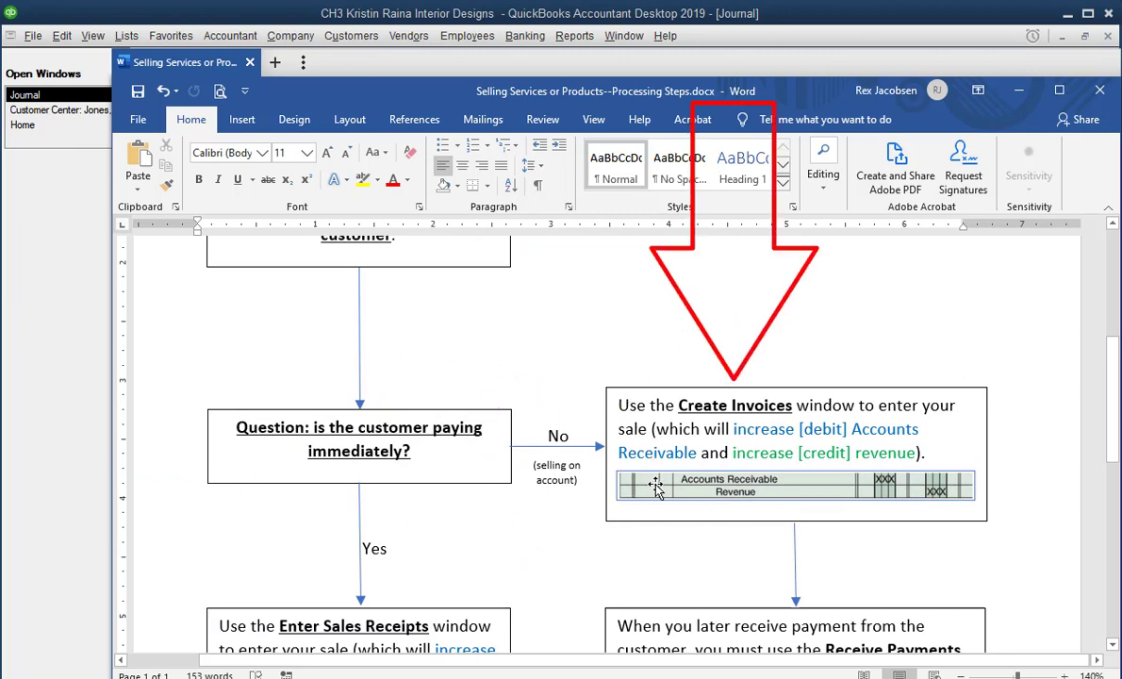
scroll(657, 487, down, 3)
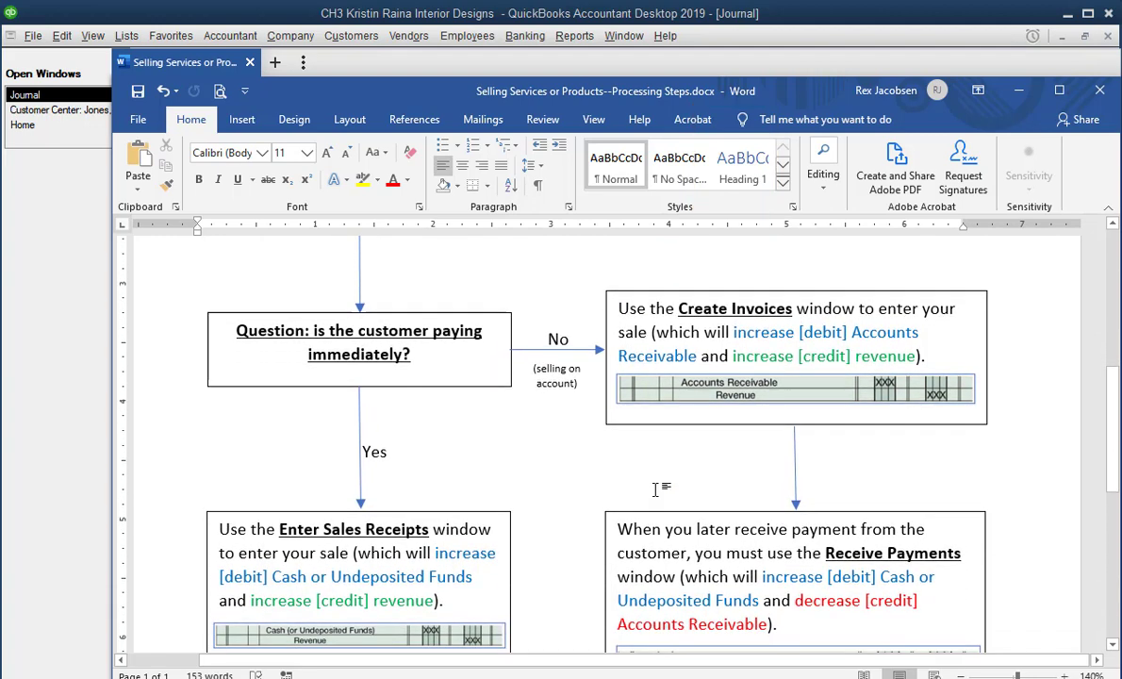
scroll(658, 486, down, 1)
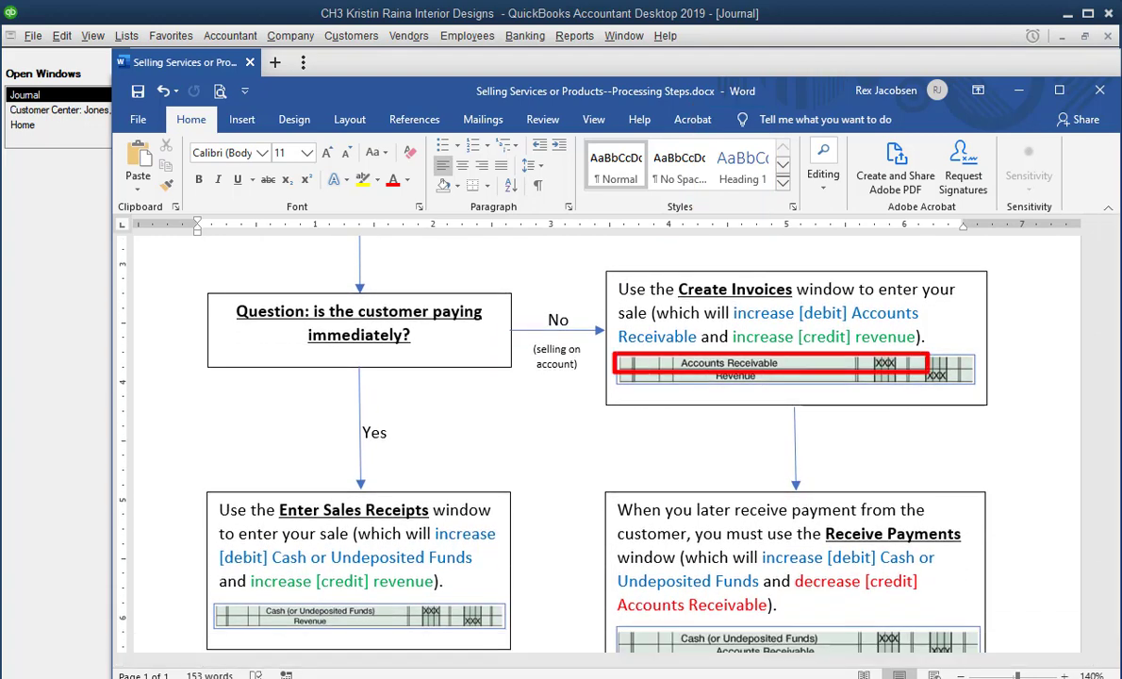
scroll(137, 424, down, 1)
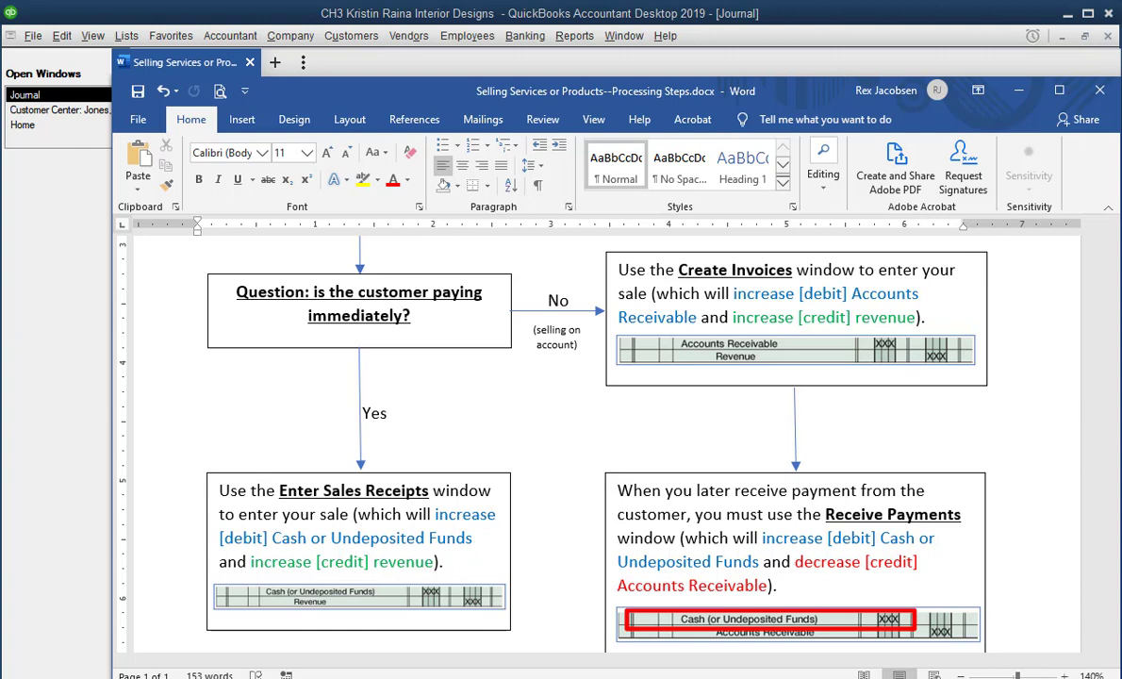
scroll(436, 530, down, 2)
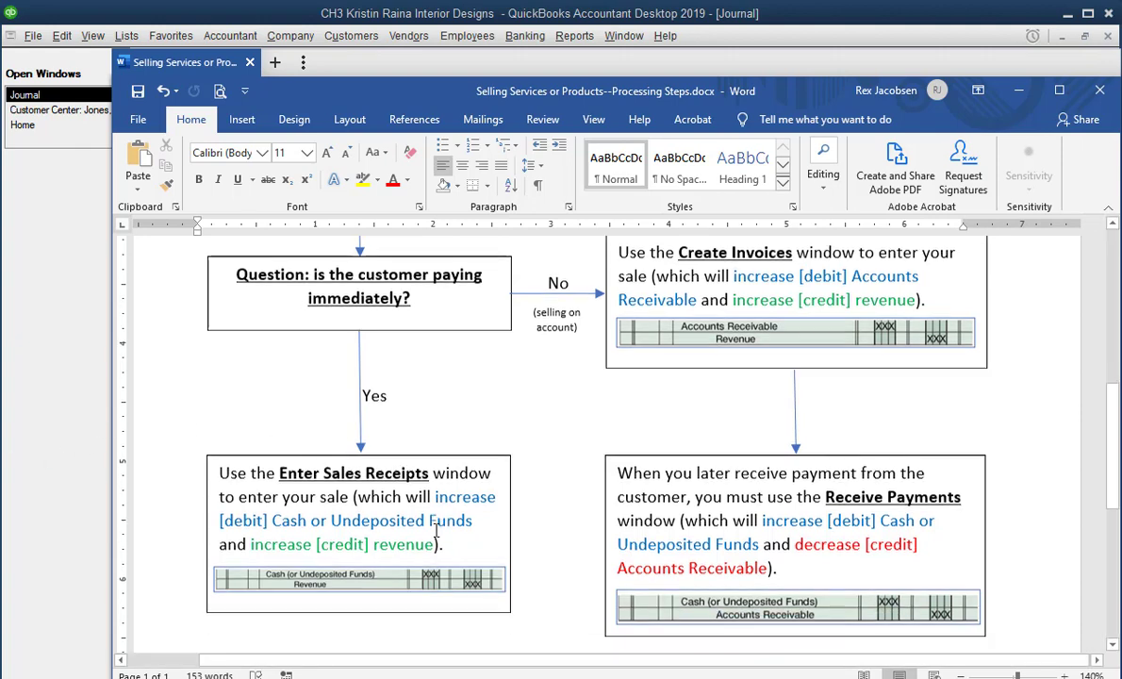
scroll(436, 531, down, 3)
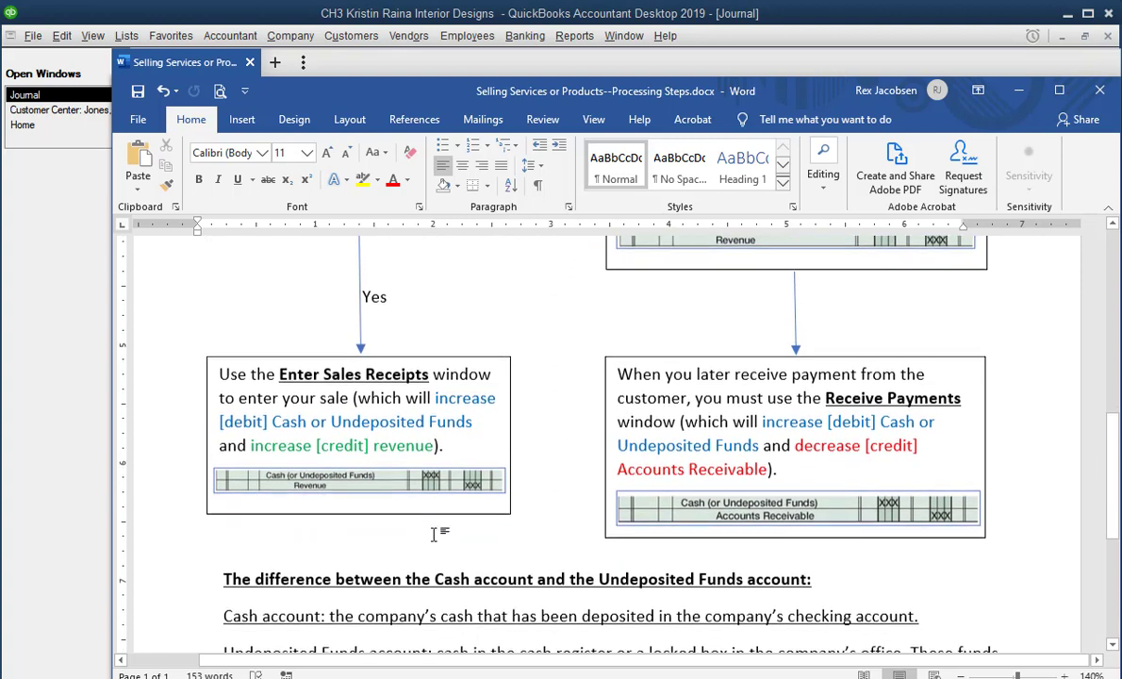
scroll(436, 536, down, 1)
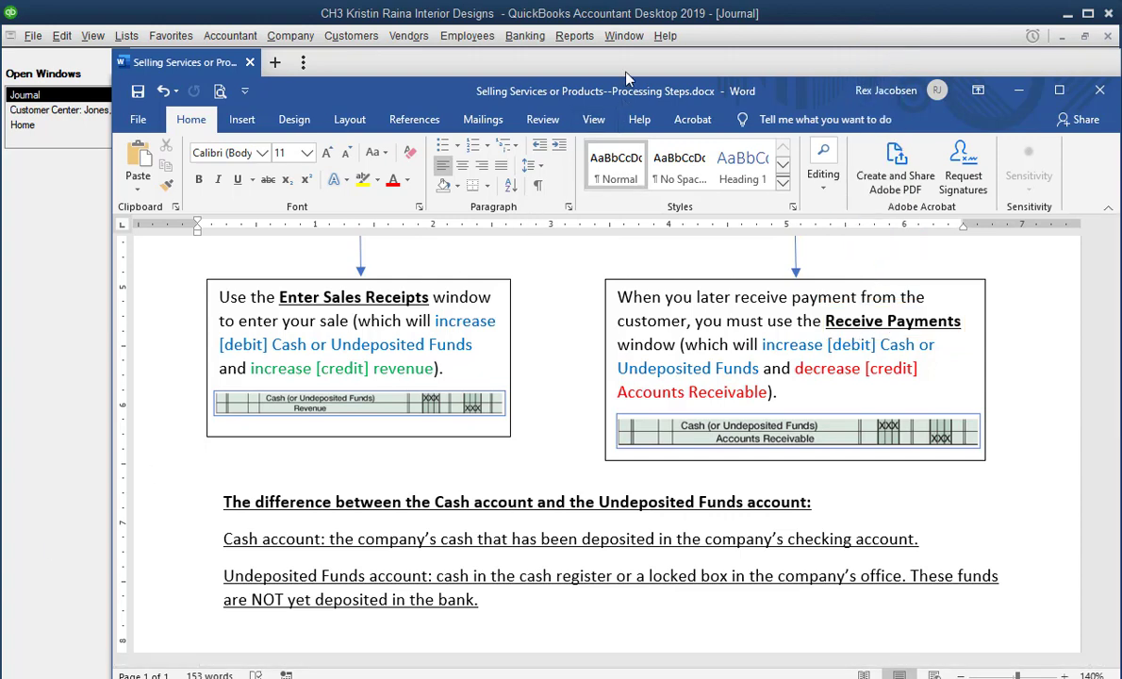
Step: Bring QuickBooks back in front of the Word guide and return to the Home page
click(647, 21)
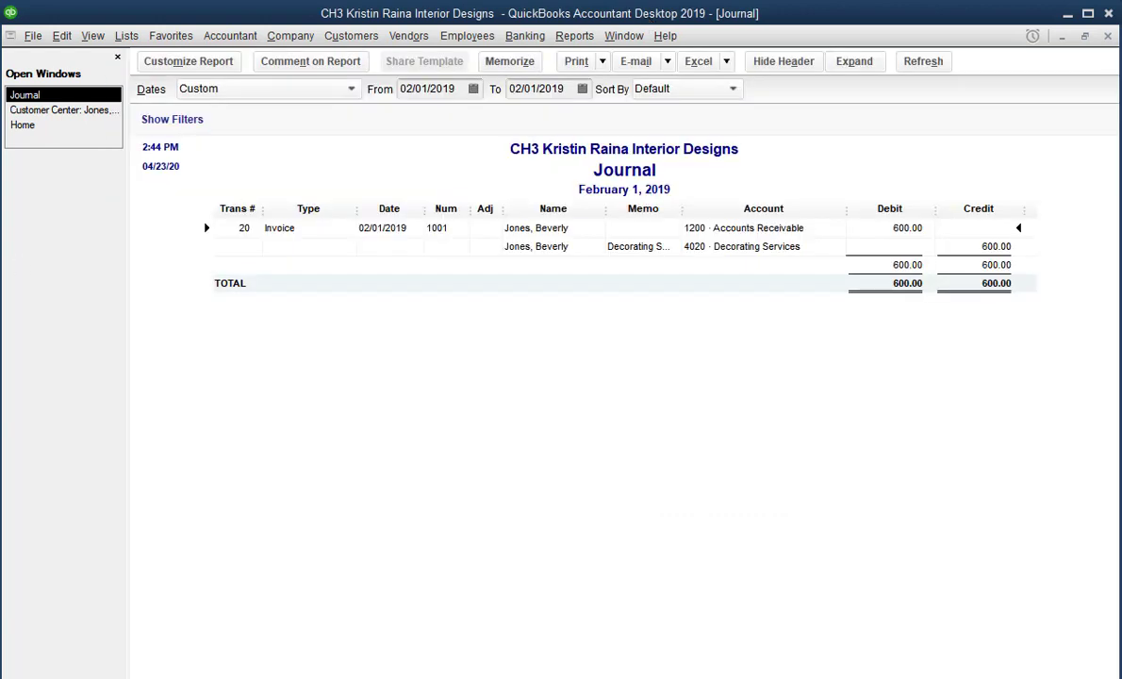
click(35, 126)
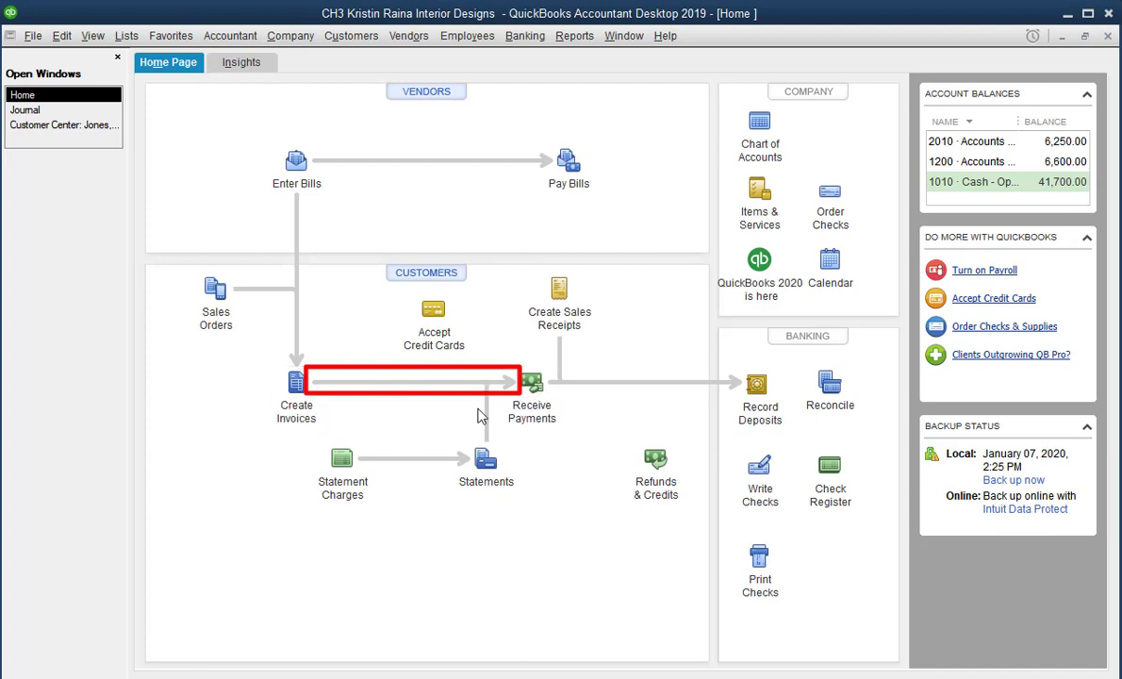
Step: Receive a 600.00 payment from the customer, applied to invoice 1001, dated 02/13/2019
click(531, 385)
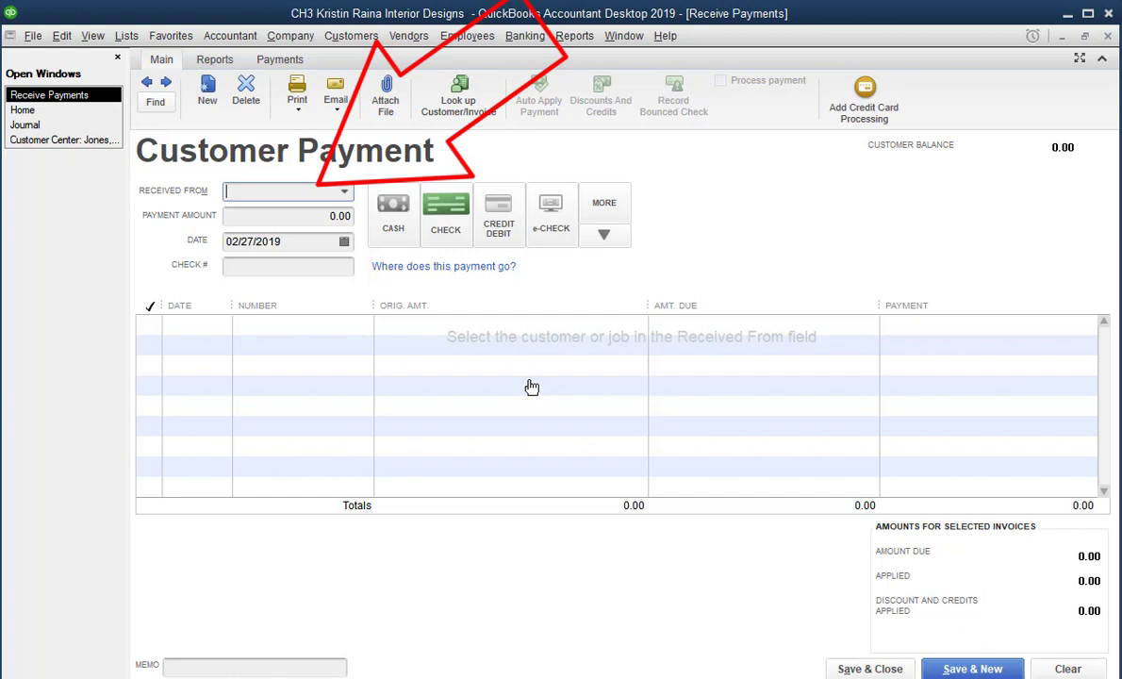
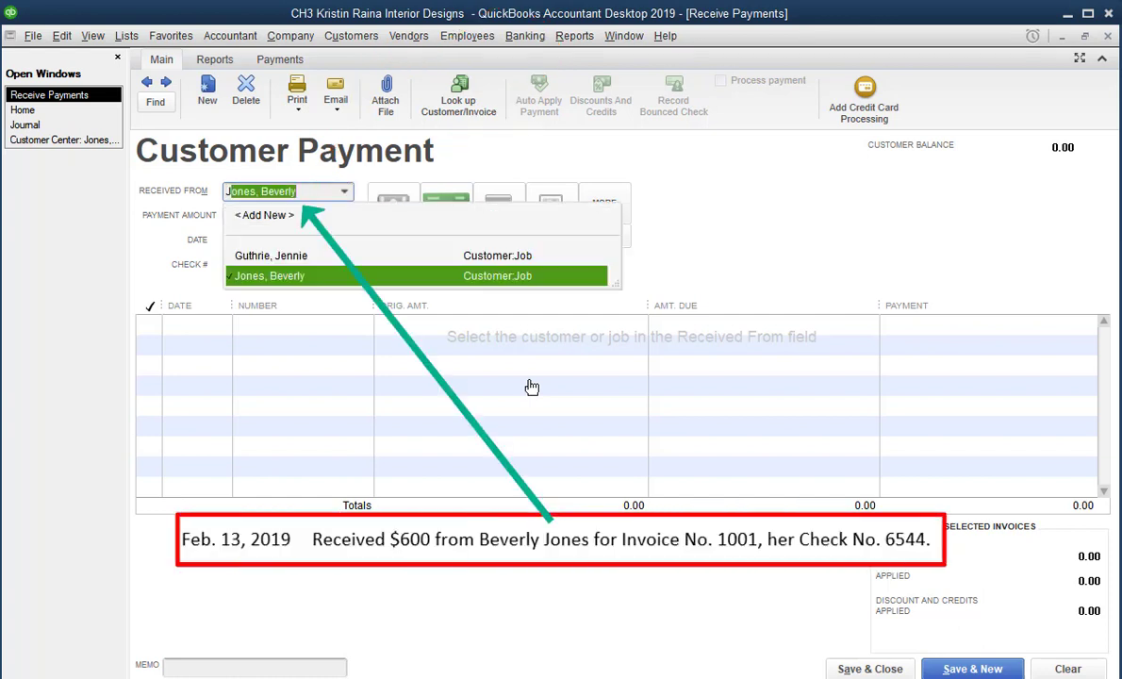
key(Tab)
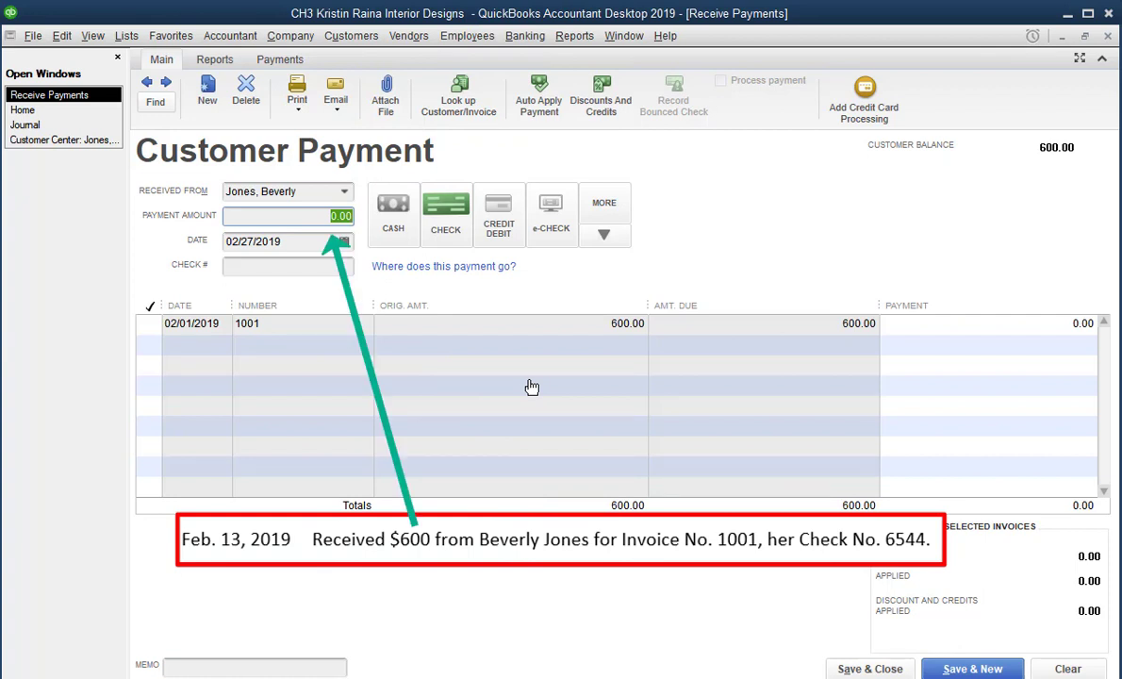
text(600)
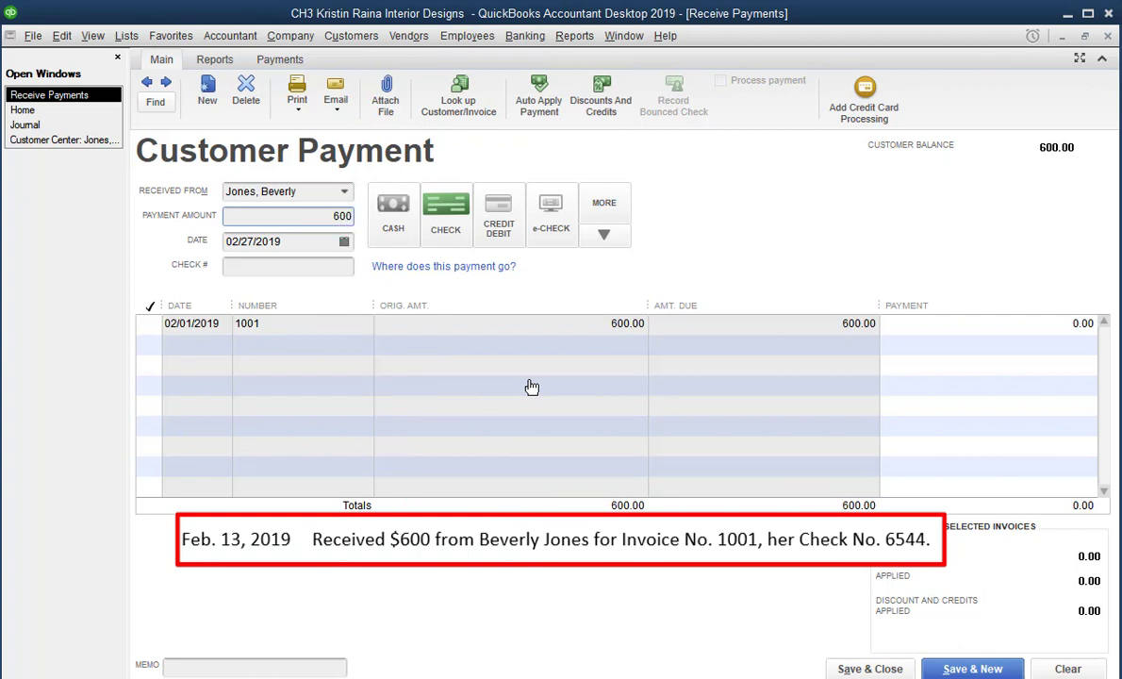
key(Tab)
text(02)
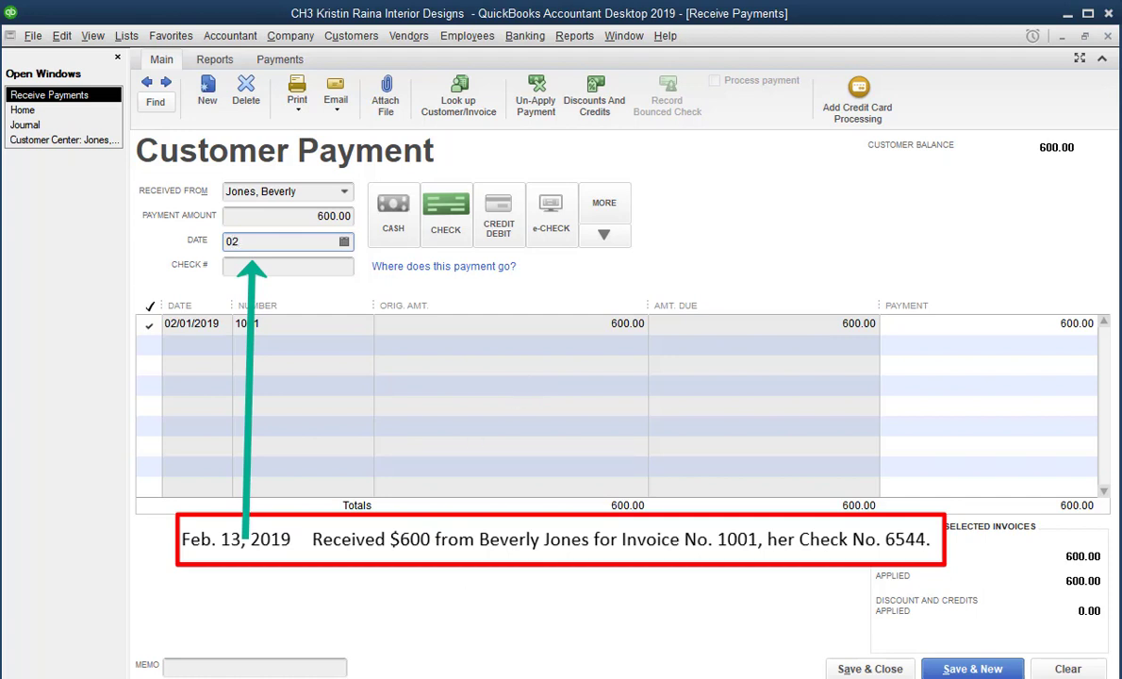
text(1319)
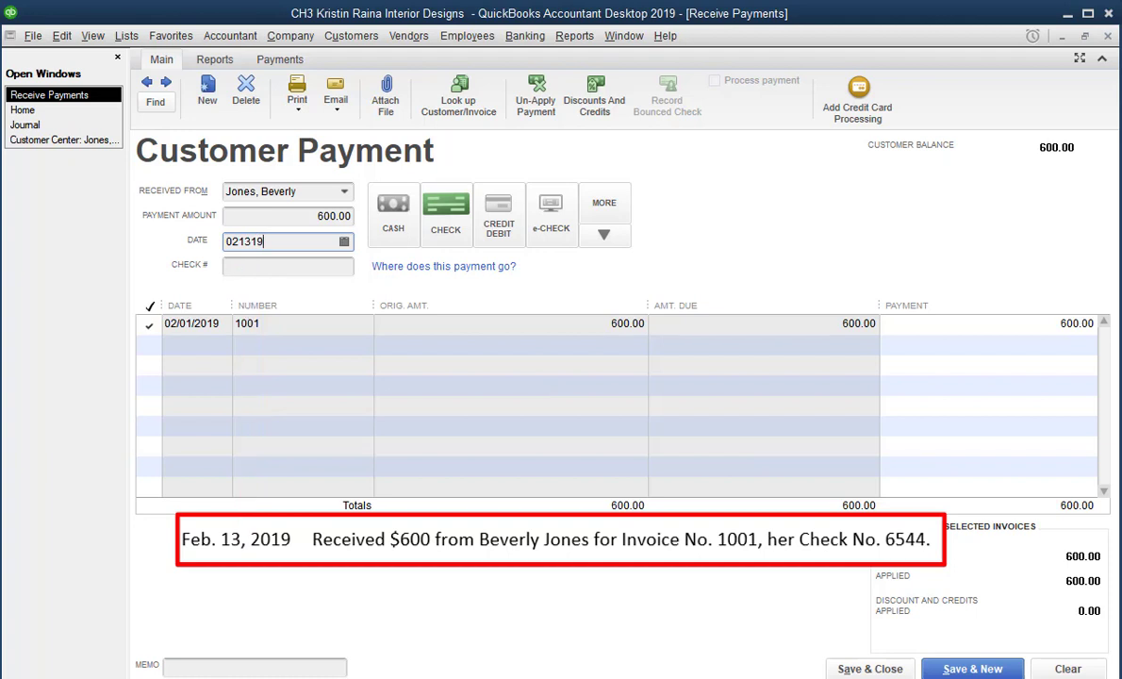
Step: Compare the Cash, Check and Credit/Debit payment methods, leaving Check selected
click(387, 211)
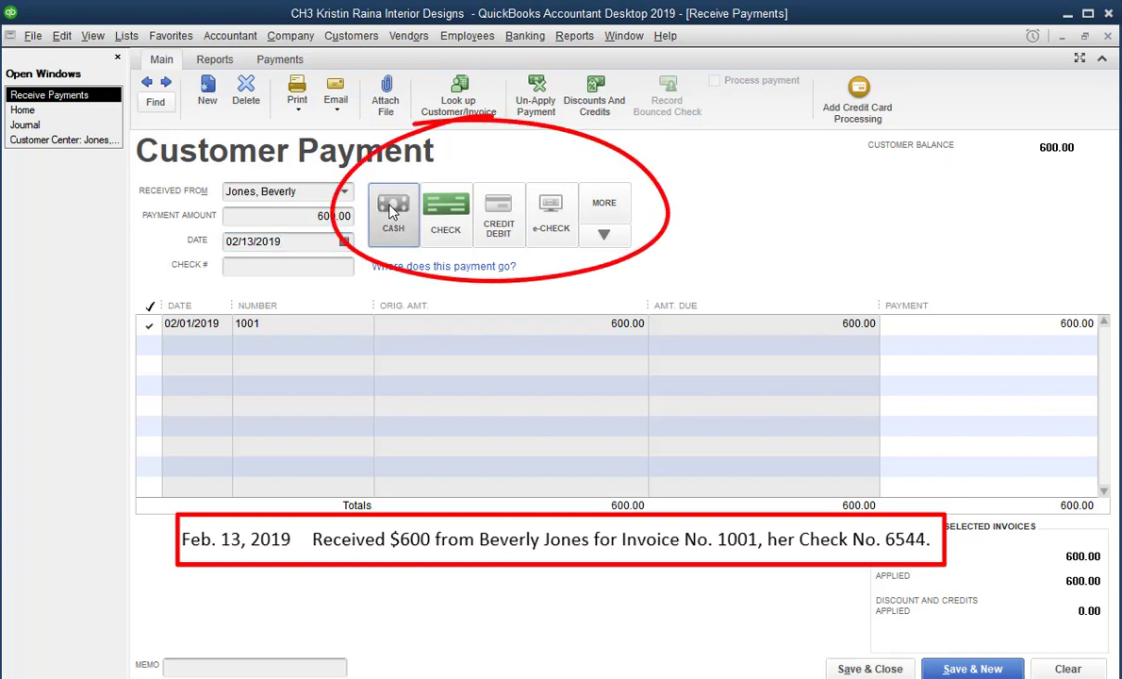
click(445, 215)
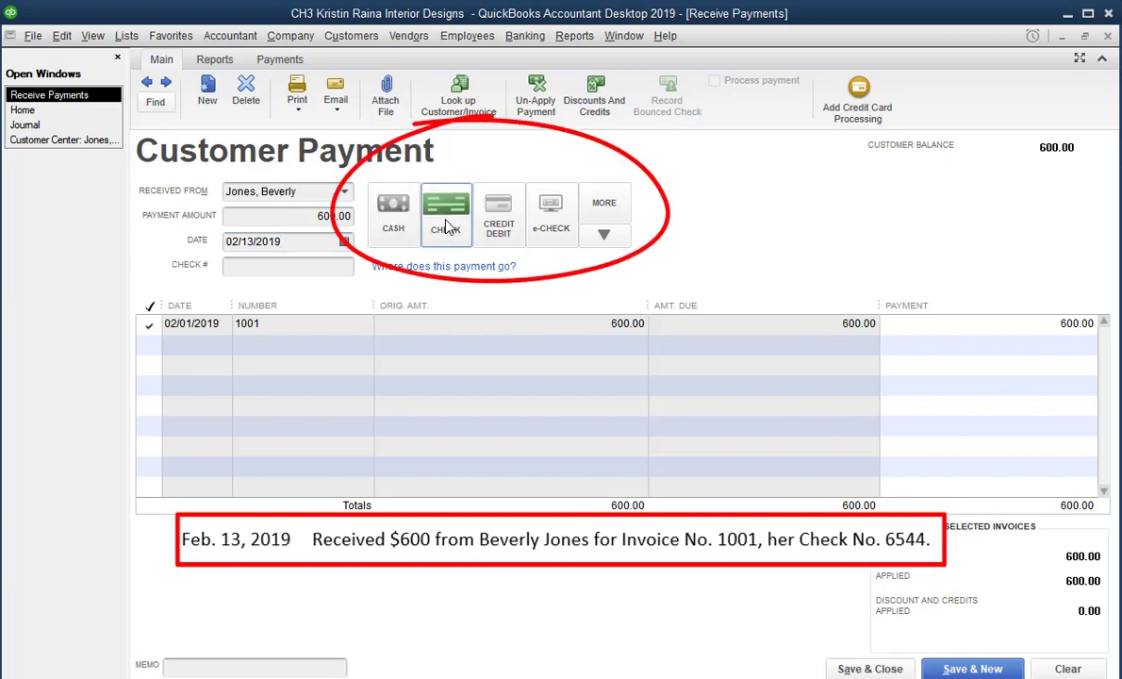
click(500, 227)
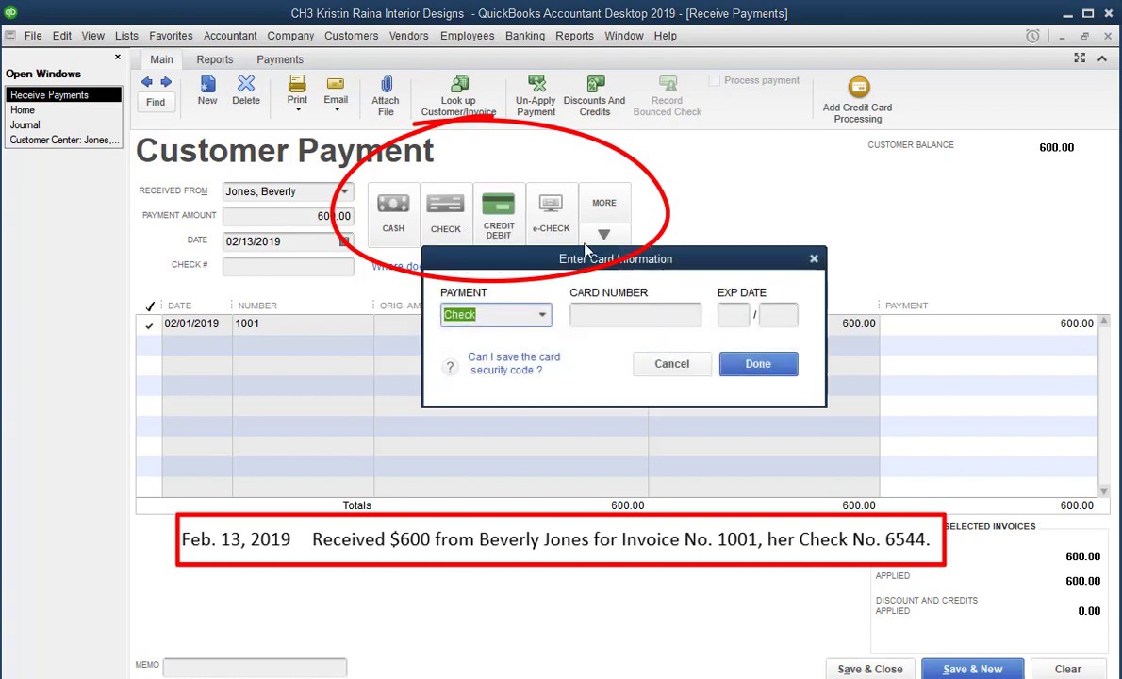
click(813, 258)
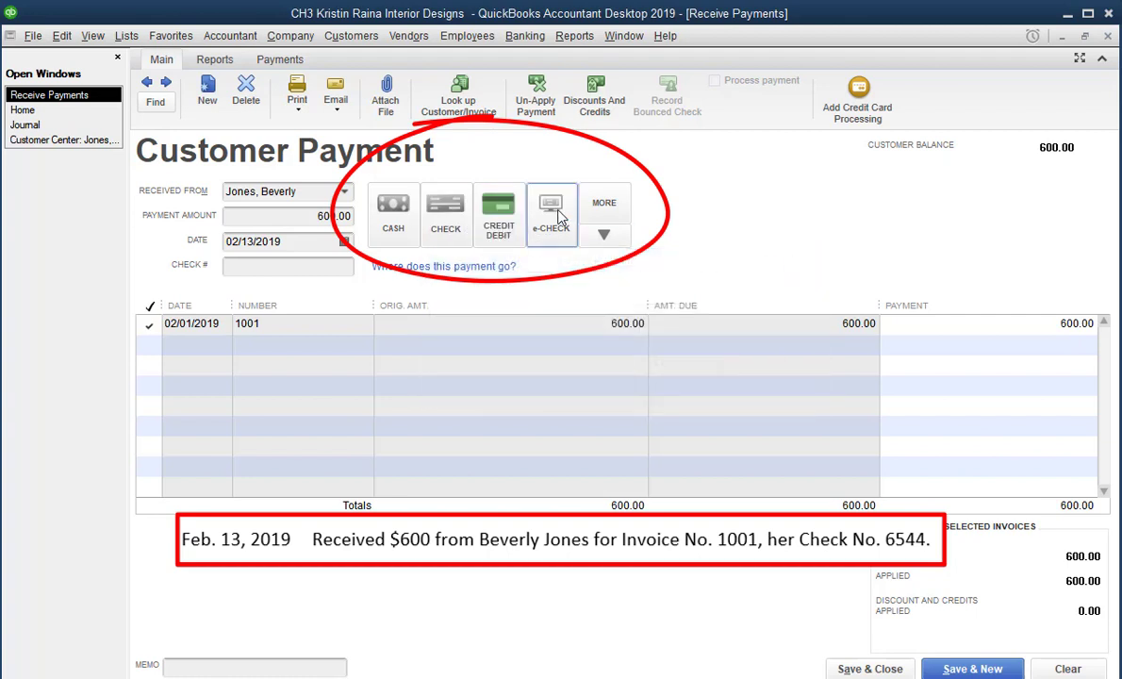
click(448, 215)
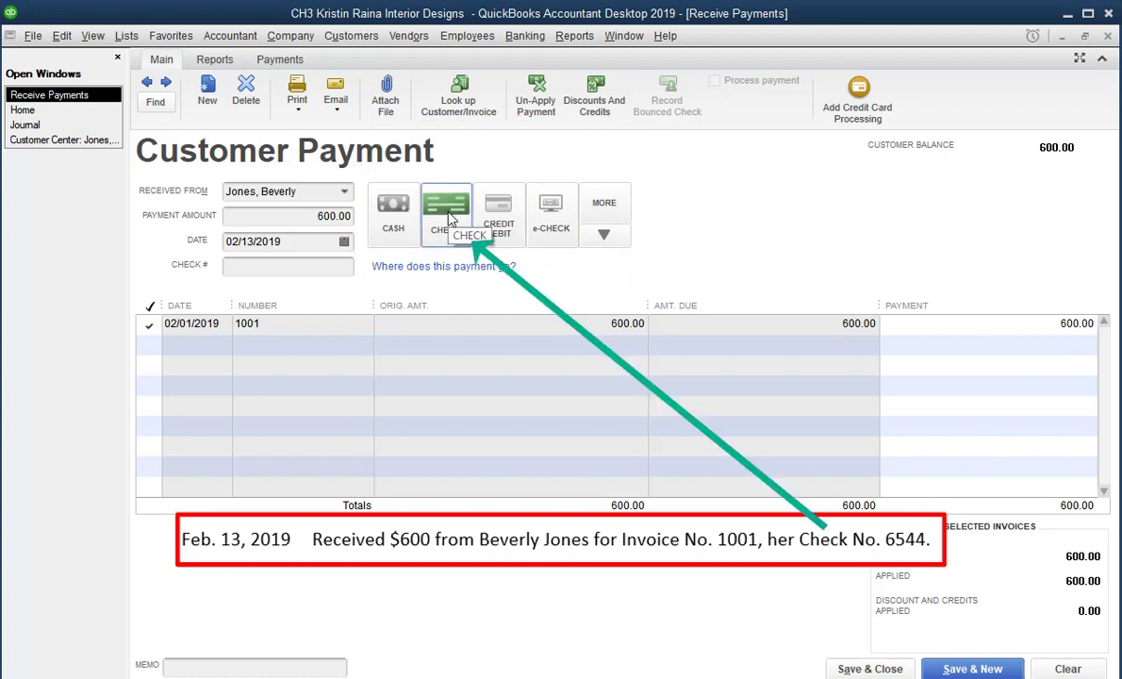
click(397, 220)
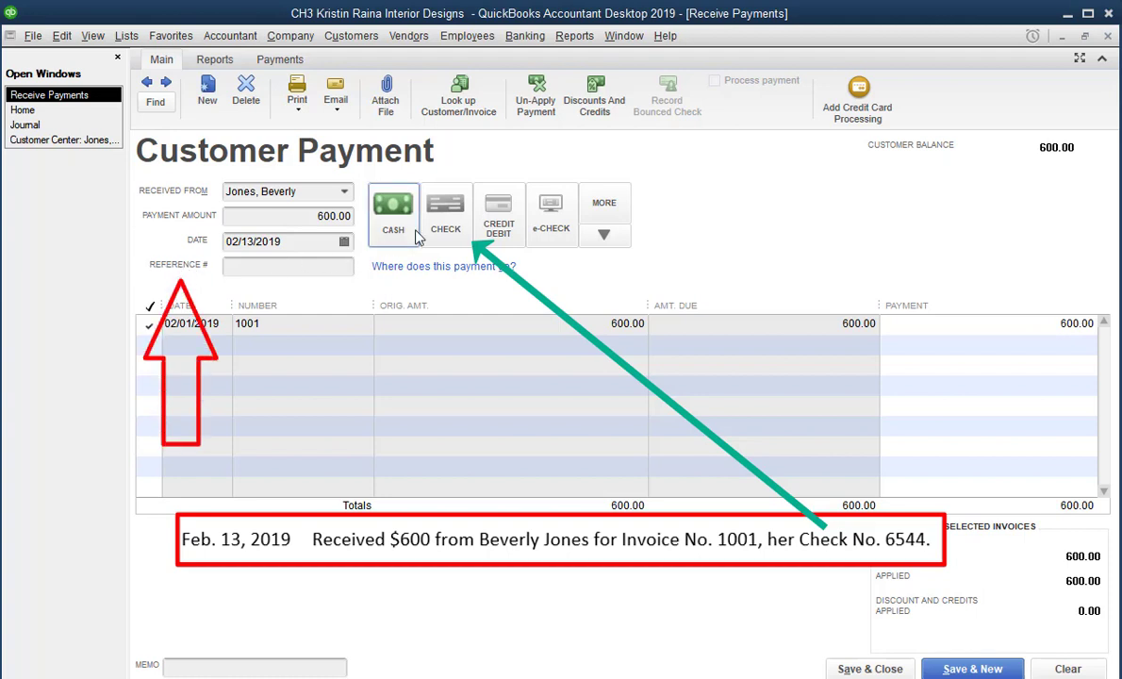
click(447, 227)
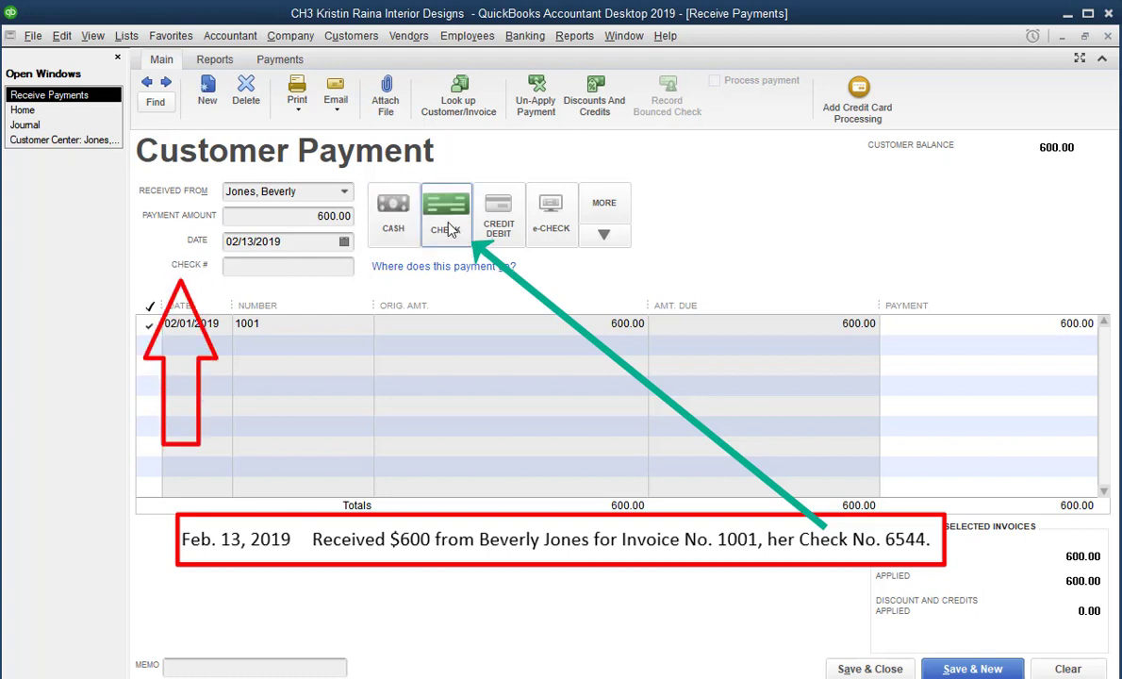
Step: Enter check number 6544, then unapply and reapply the 600.00 payment on invoice 1001
click(249, 269)
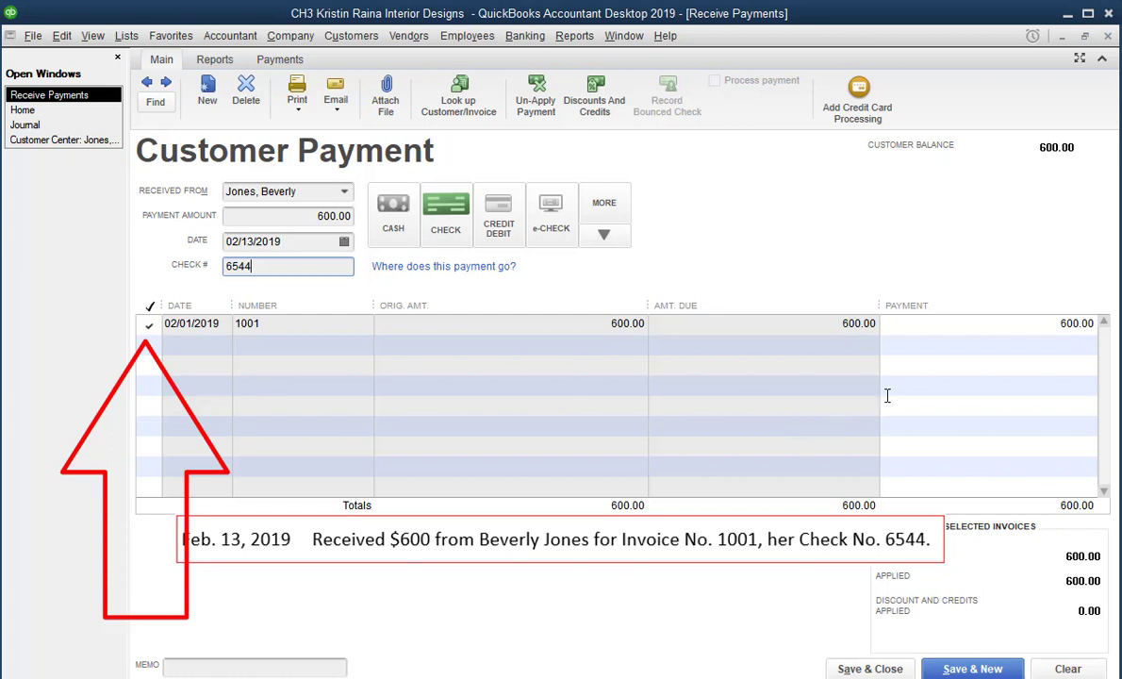
click(1043, 325)
drag(1043, 328, 1101, 338)
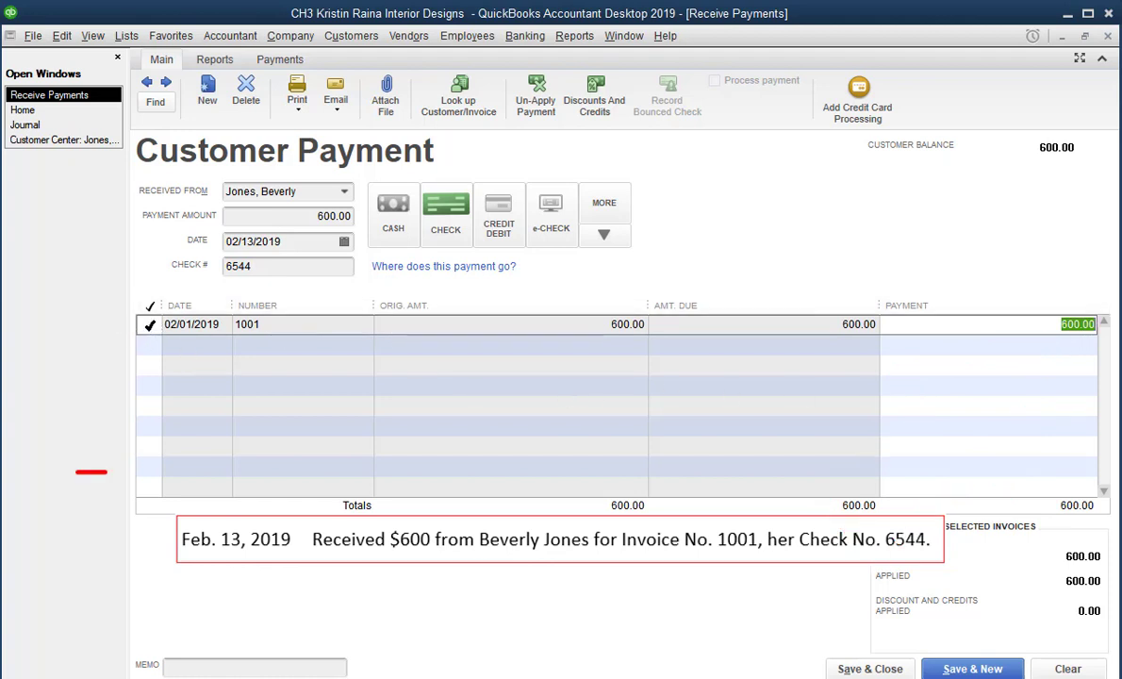
click(149, 324)
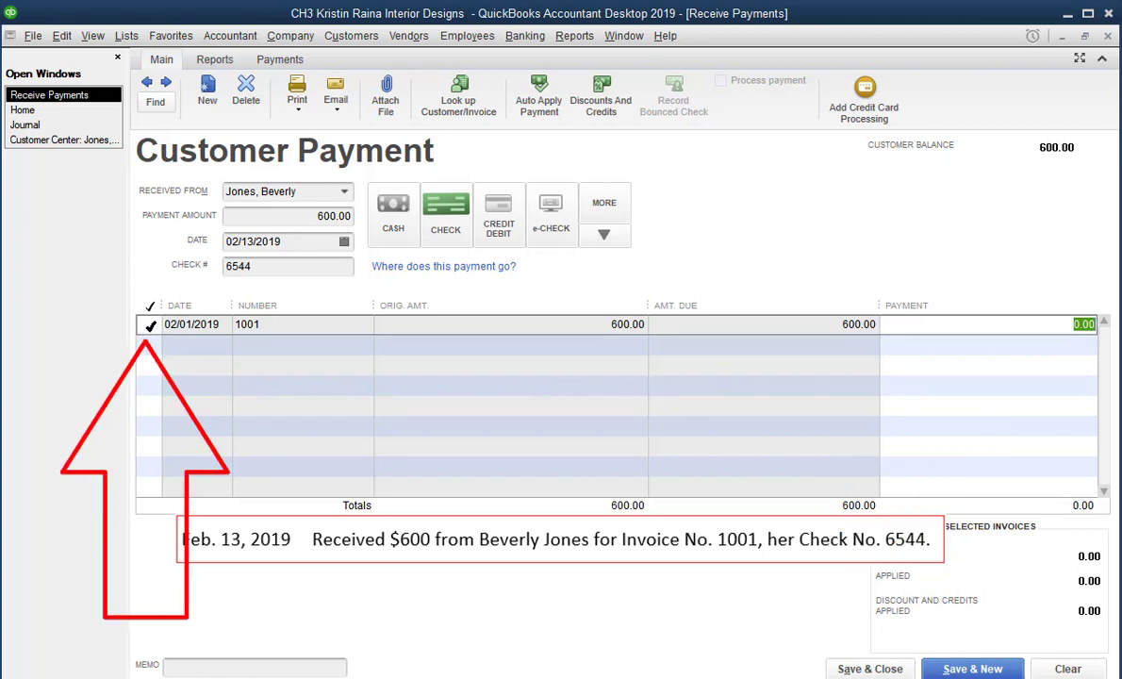
click(150, 325)
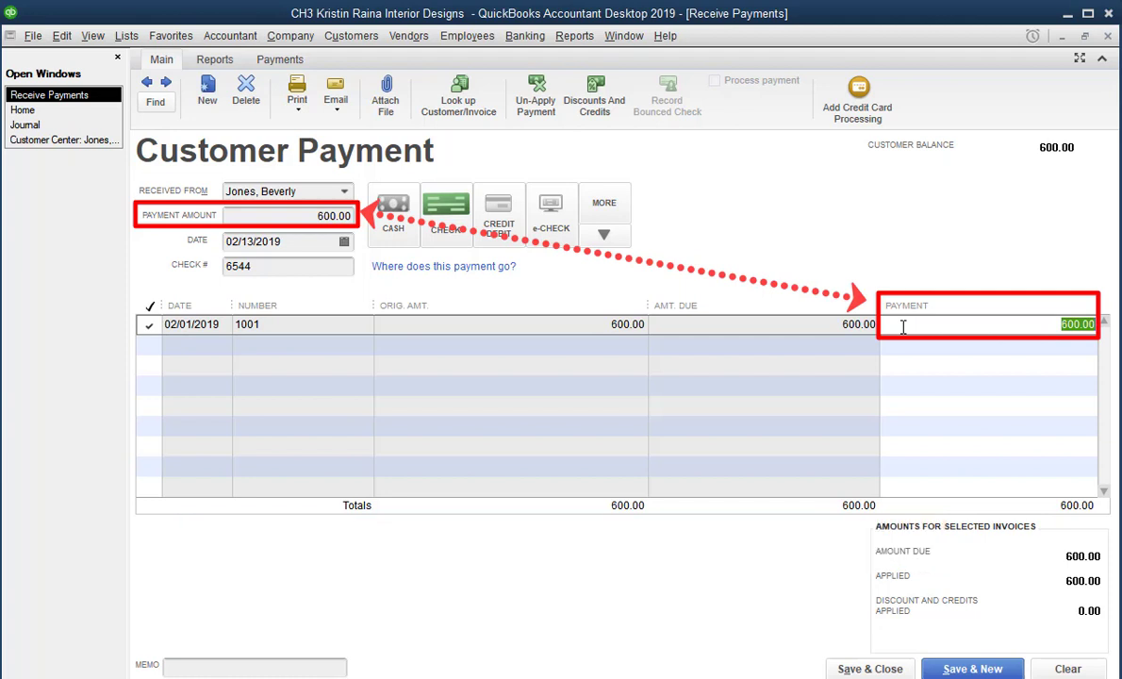
Step: Save and close the 600.00 check payment, then switch to the Journal report
click(869, 669)
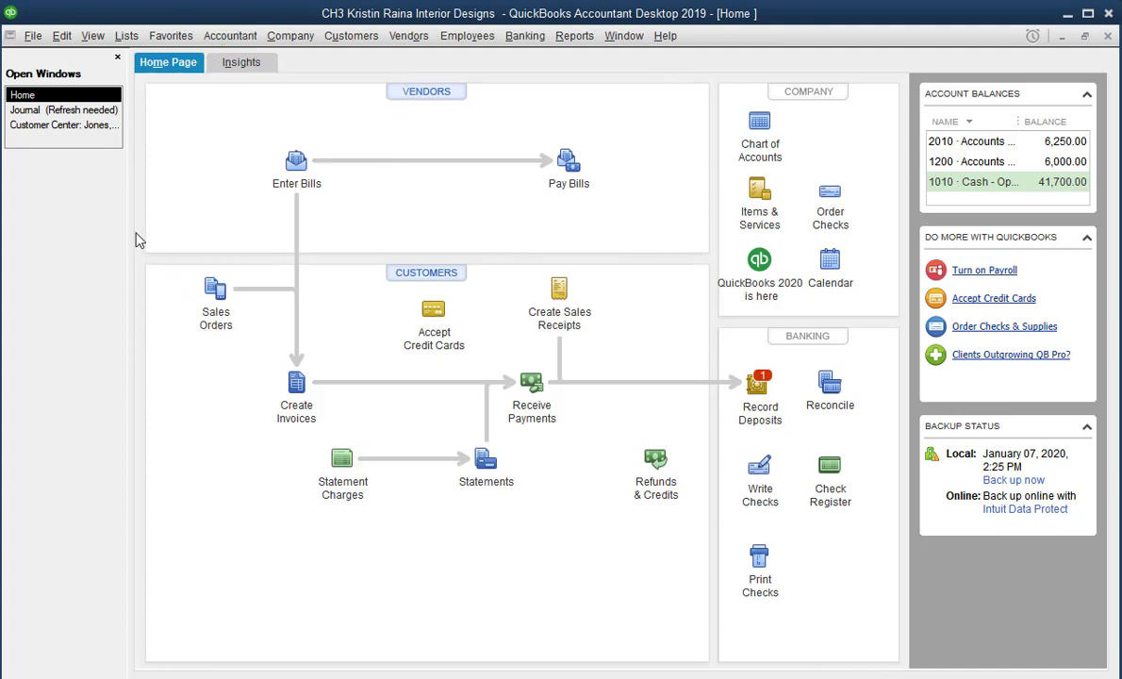
click(94, 110)
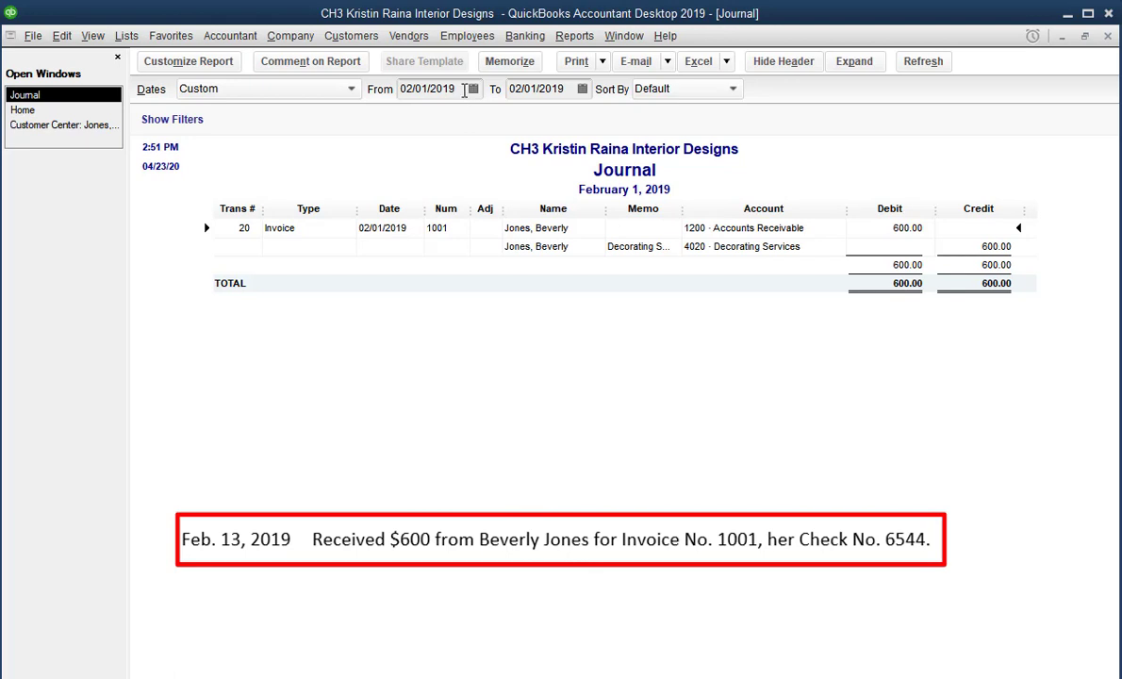
Step: Set the Journal's From and To dates to 02/13/2019 to list the check 6544 payment
click(464, 88)
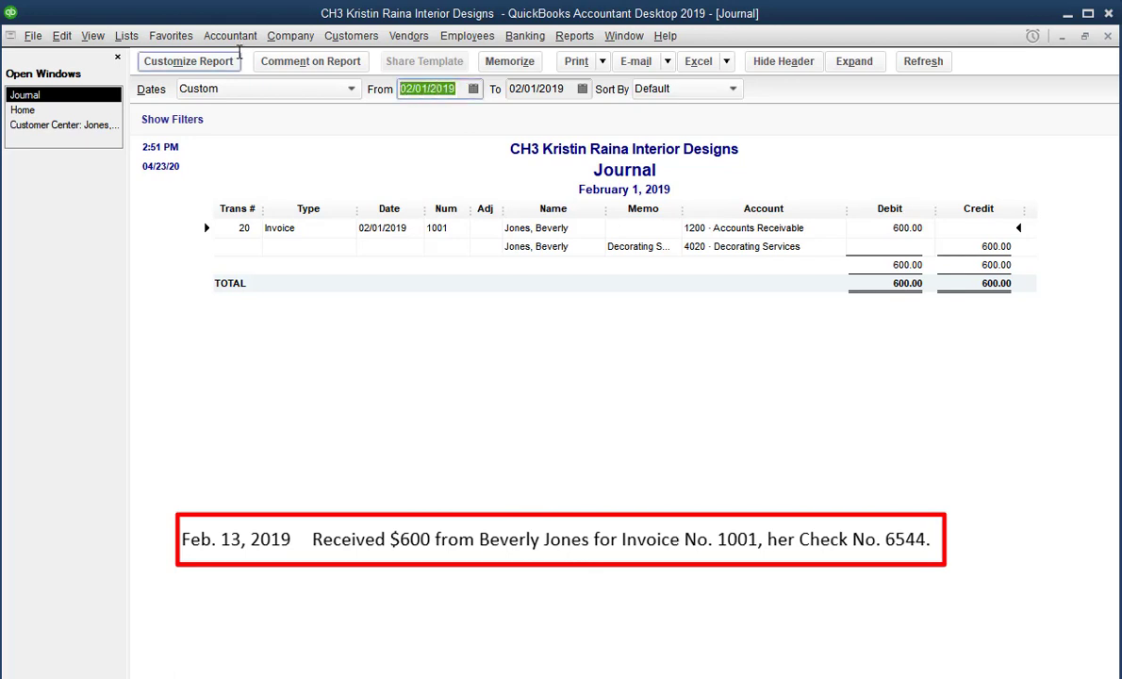
text(021)
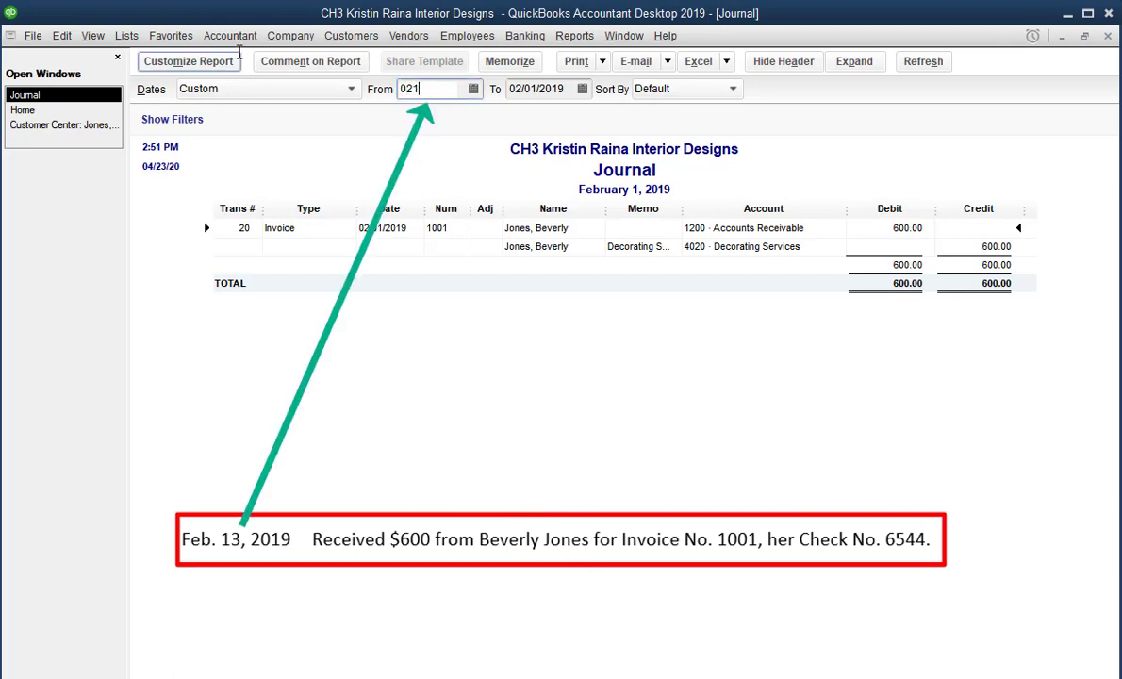
key(Tab)
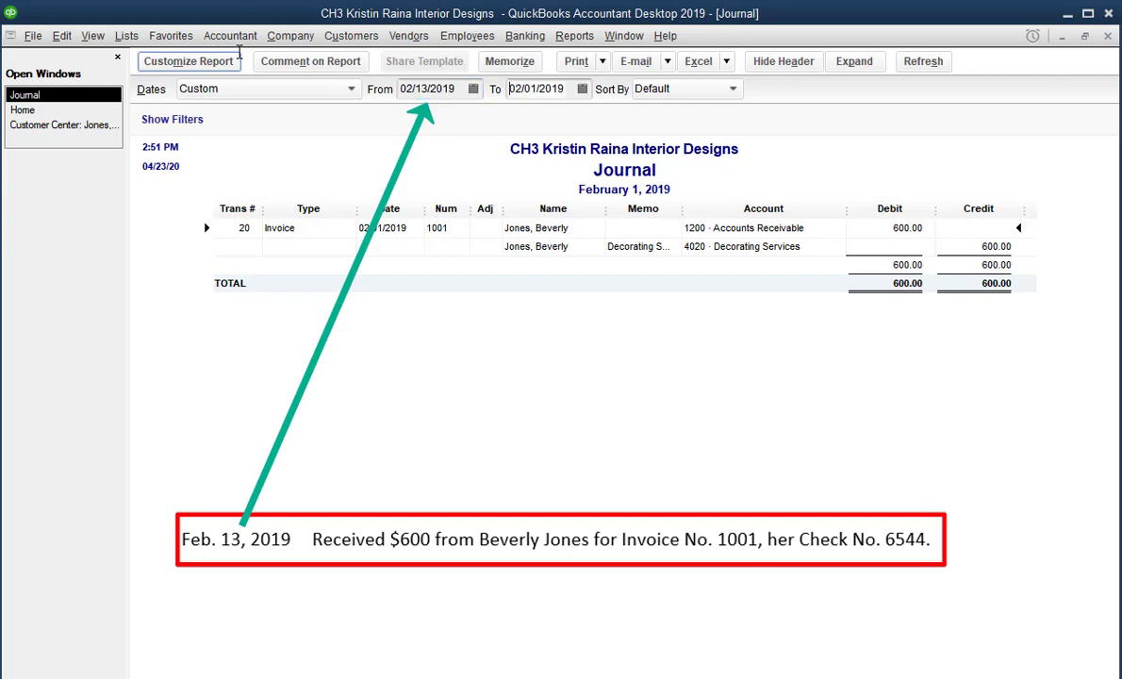
text(02)
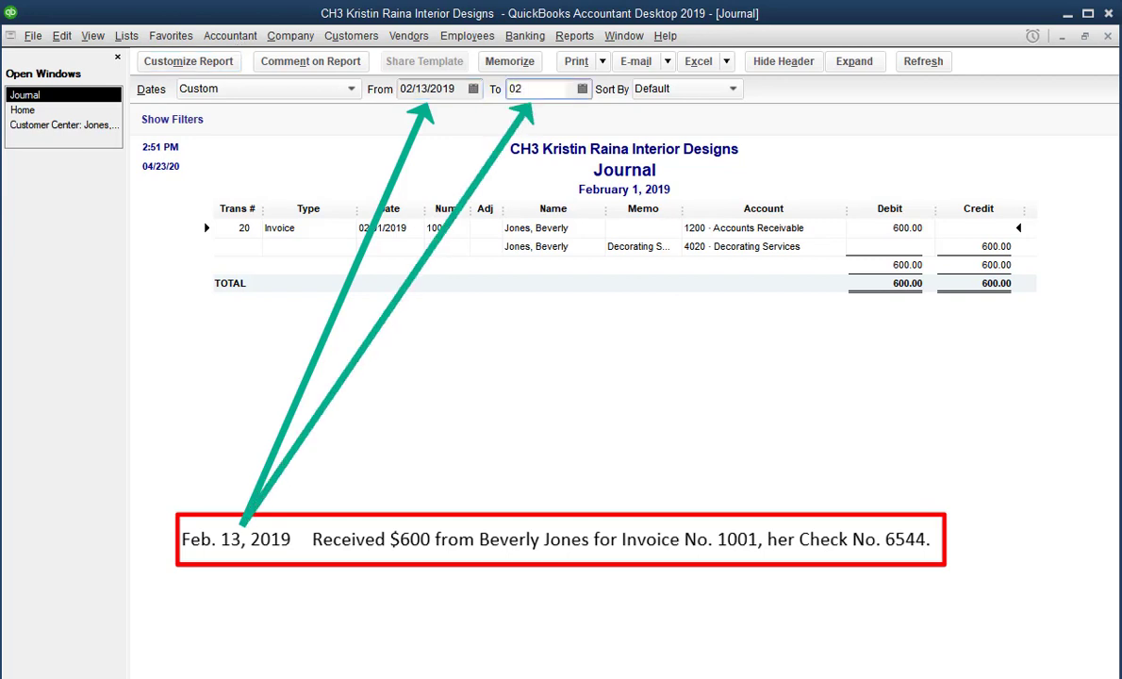
key(Tab)
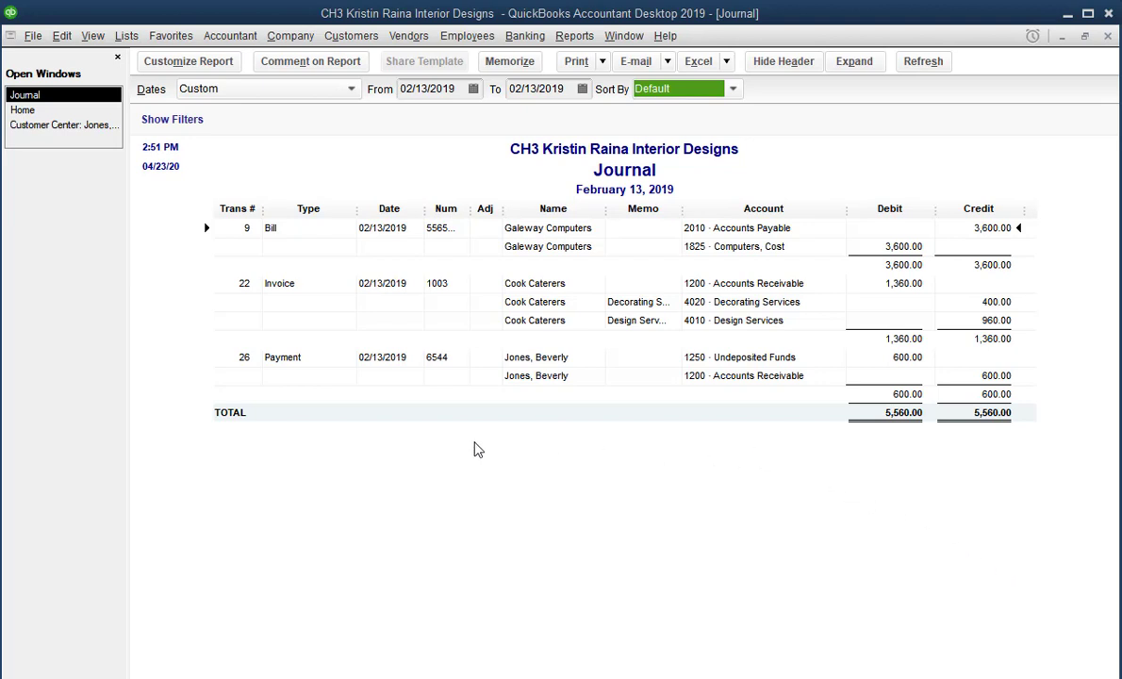
Step: Return to the customer's record and select invoice 1001 and payment 6544, confirming a 0.00 balance
click(68, 127)
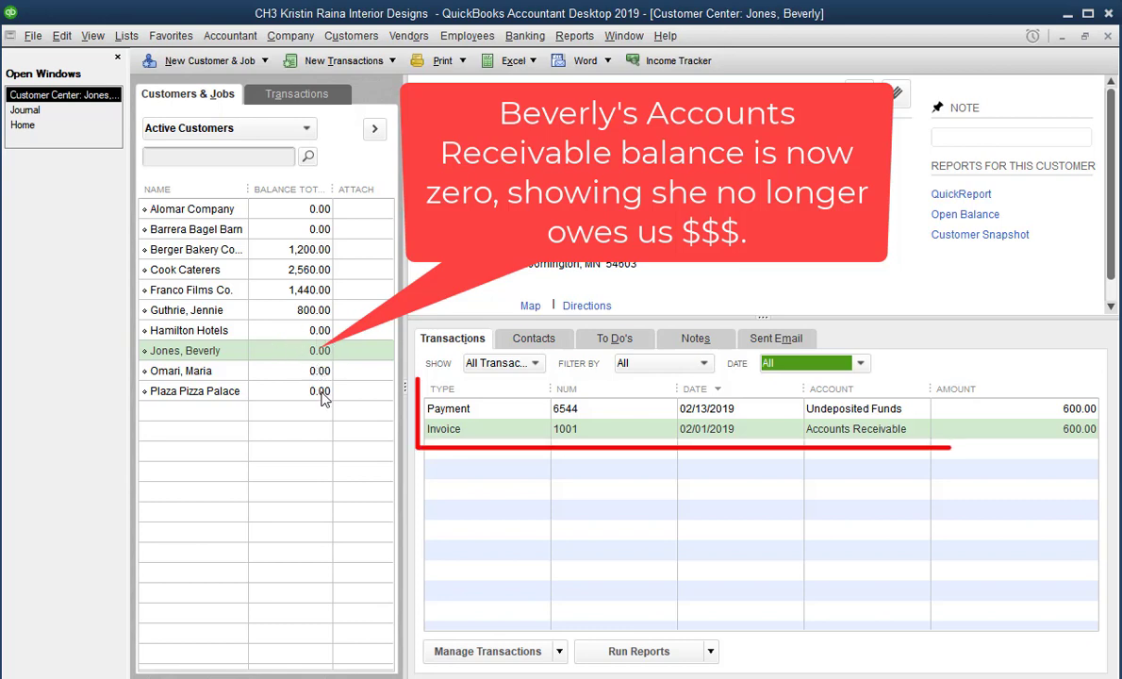
click(481, 437)
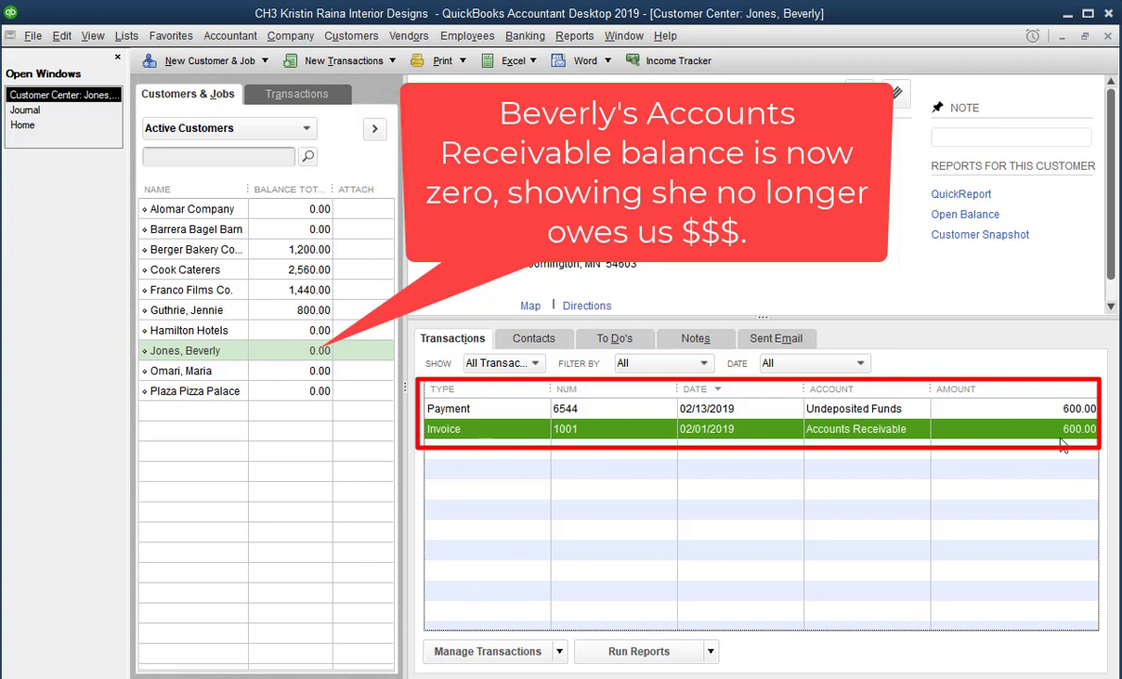
click(509, 415)
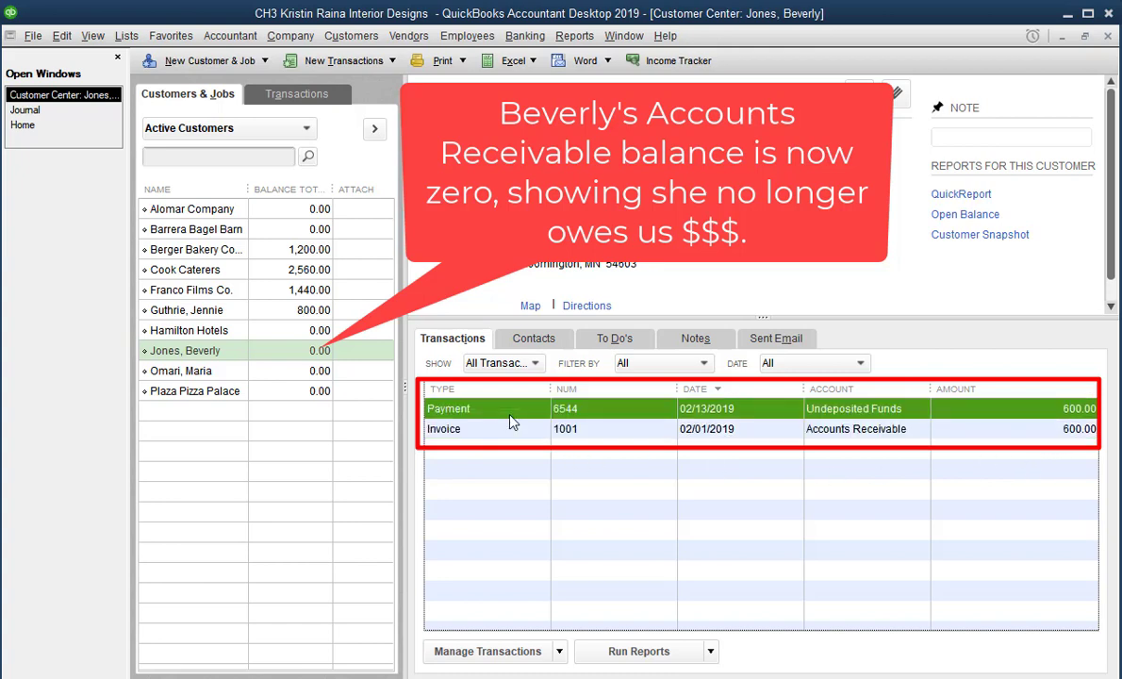